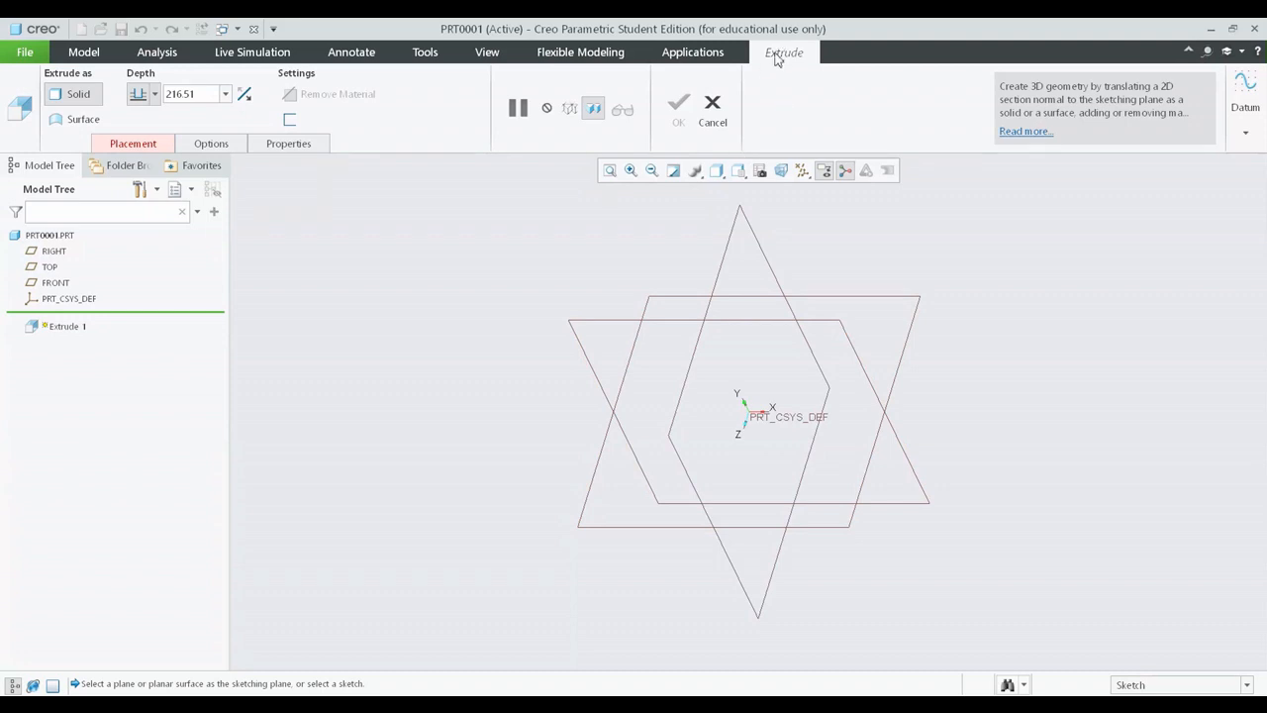
Step: Define the extrude's sketch on the FRONT plane with RIGHT as its reference, and orient the sketch plane parallel to the screen
left_click(145, 143)
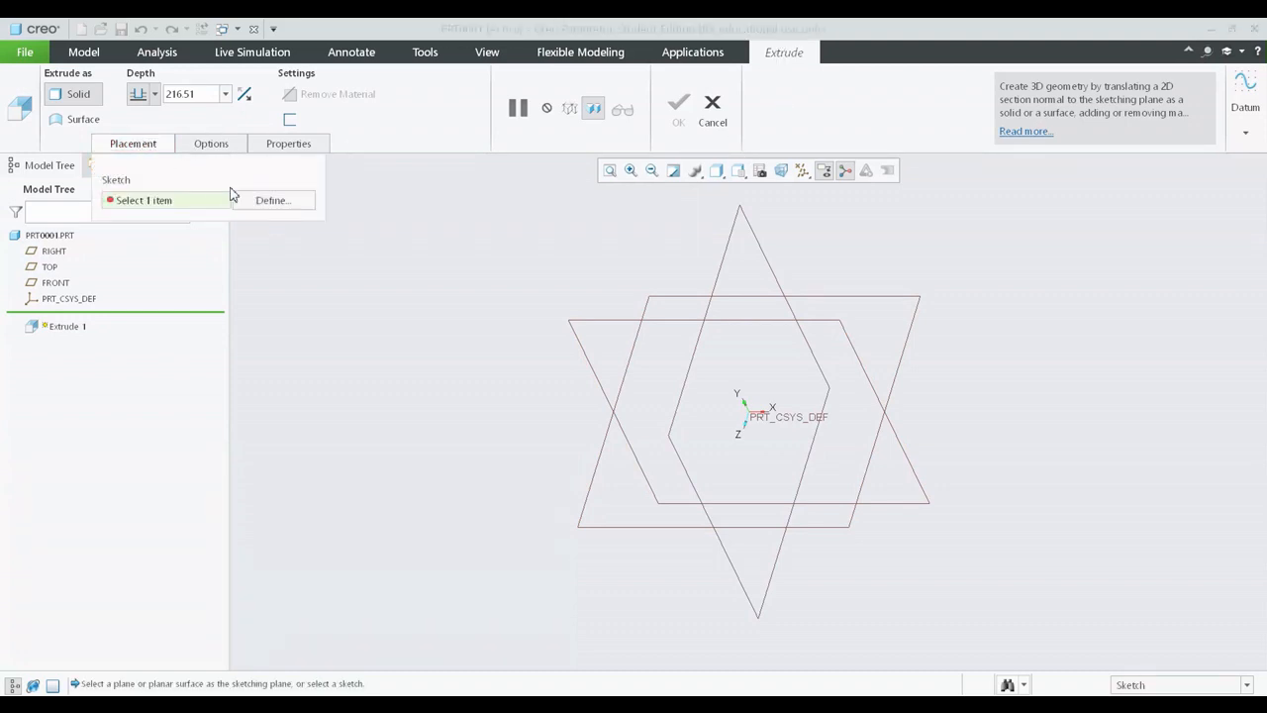
left_click(271, 201)
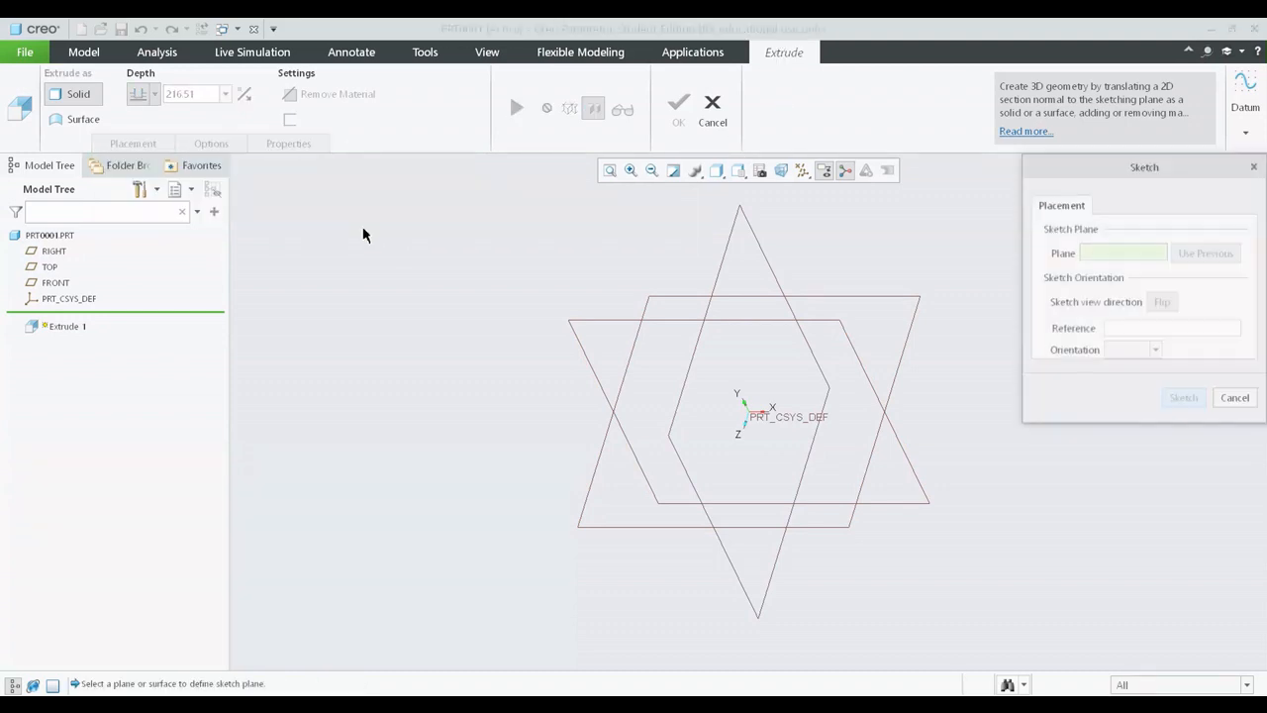
left_click(594, 324)
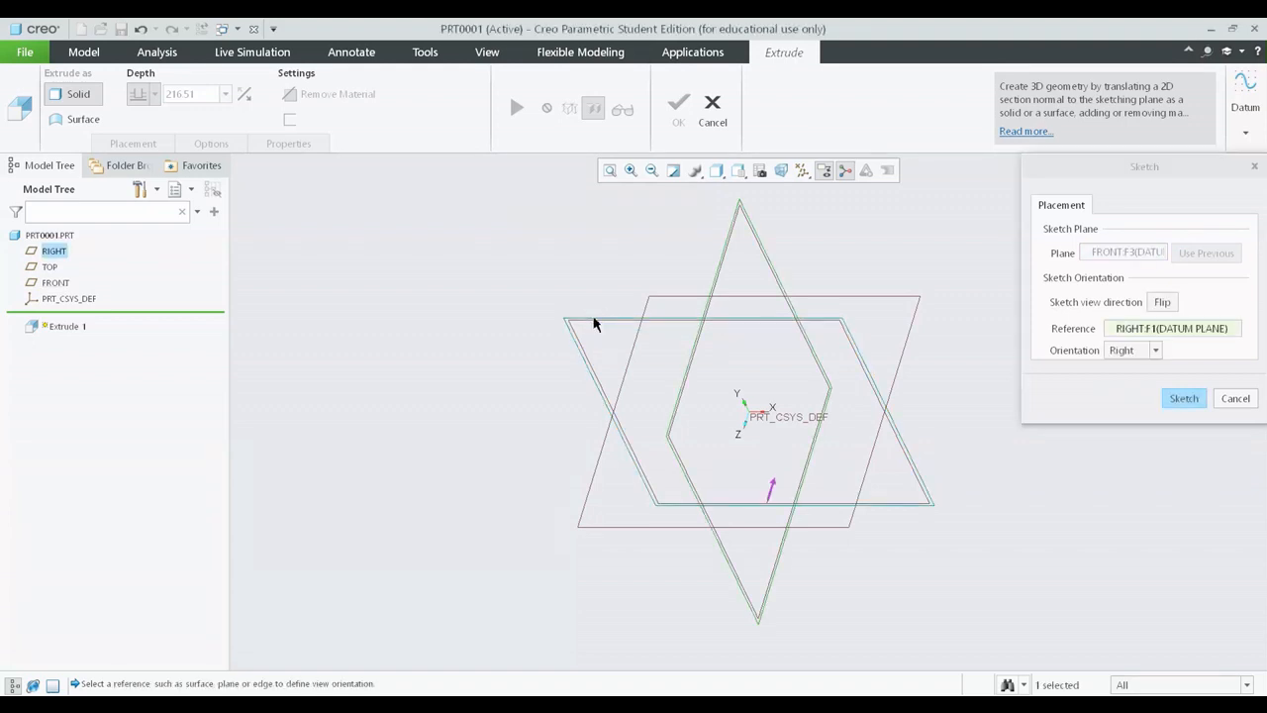
left_click(1193, 398)
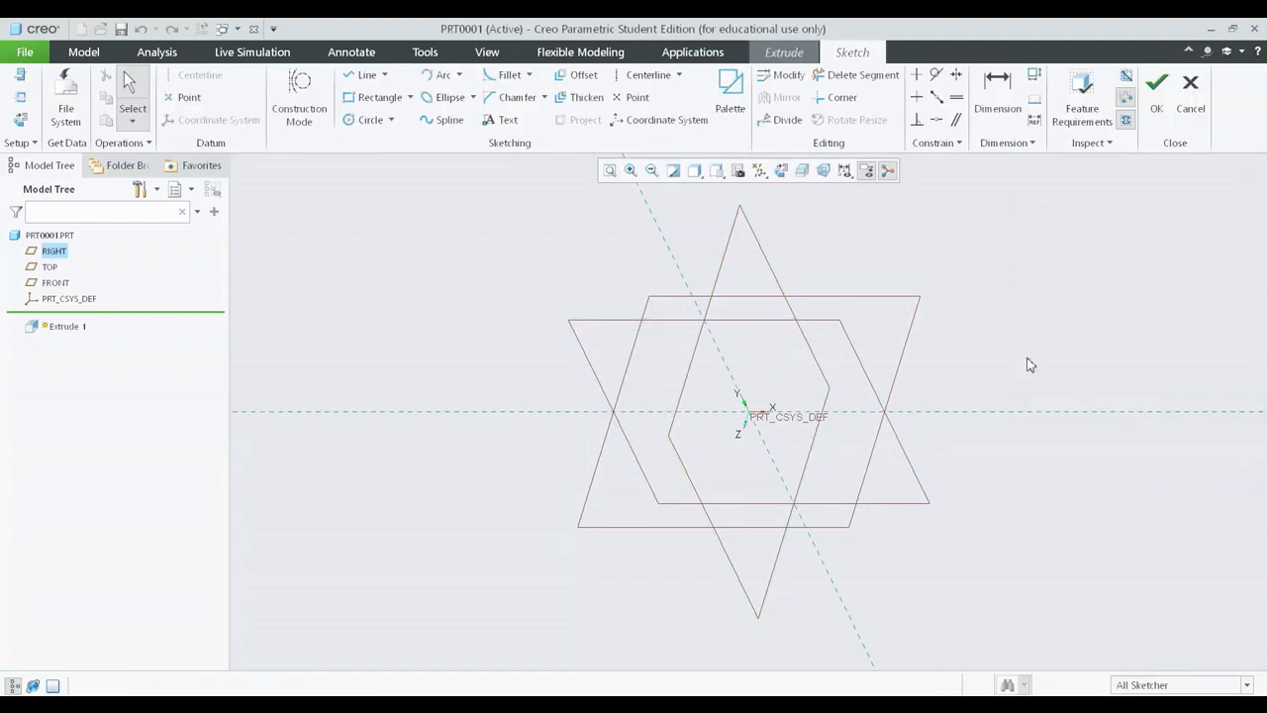
left_click(781, 170)
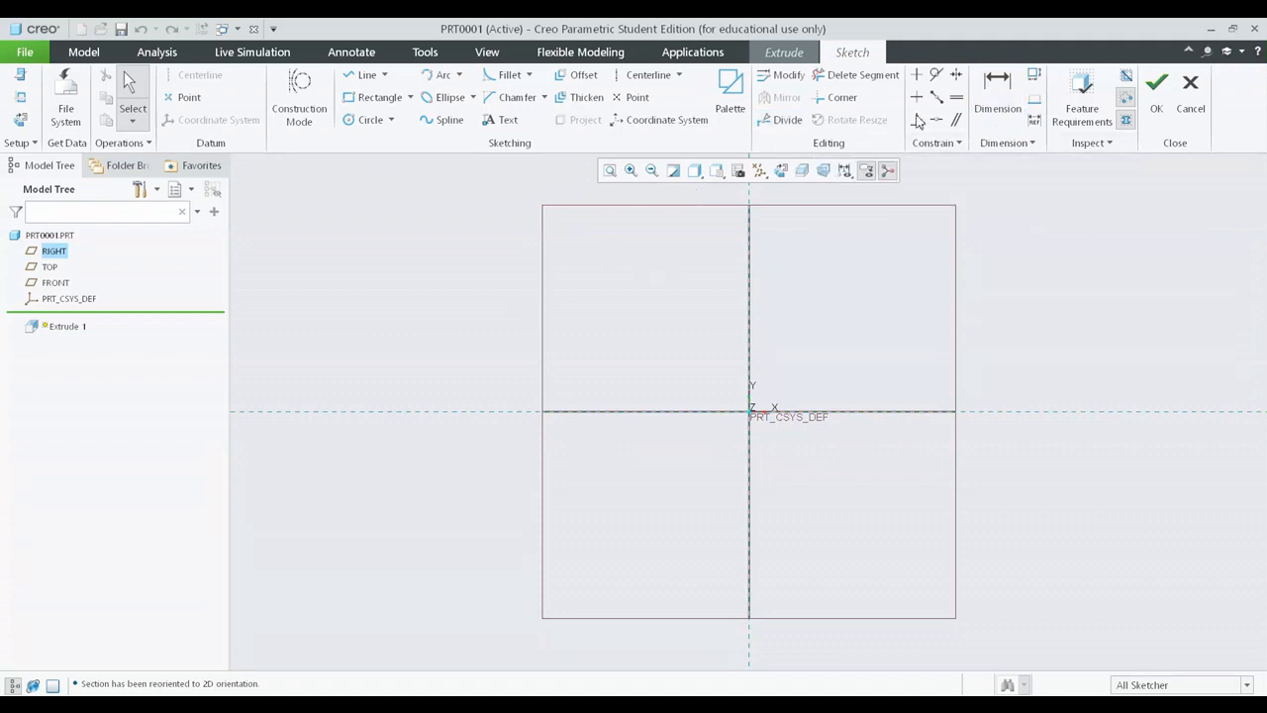
Step: Quit the empty FRONT-plane sketch without saving and cancel the extrude
left_click(1193, 94)
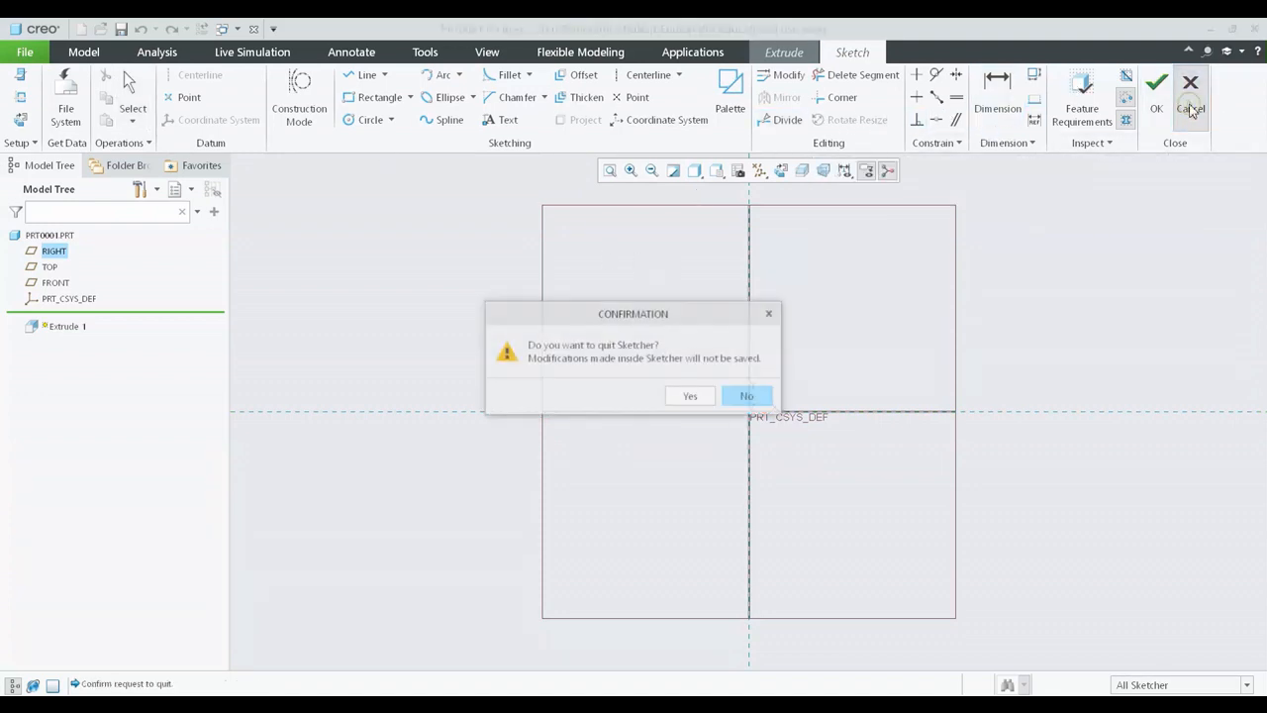
left_click(688, 396)
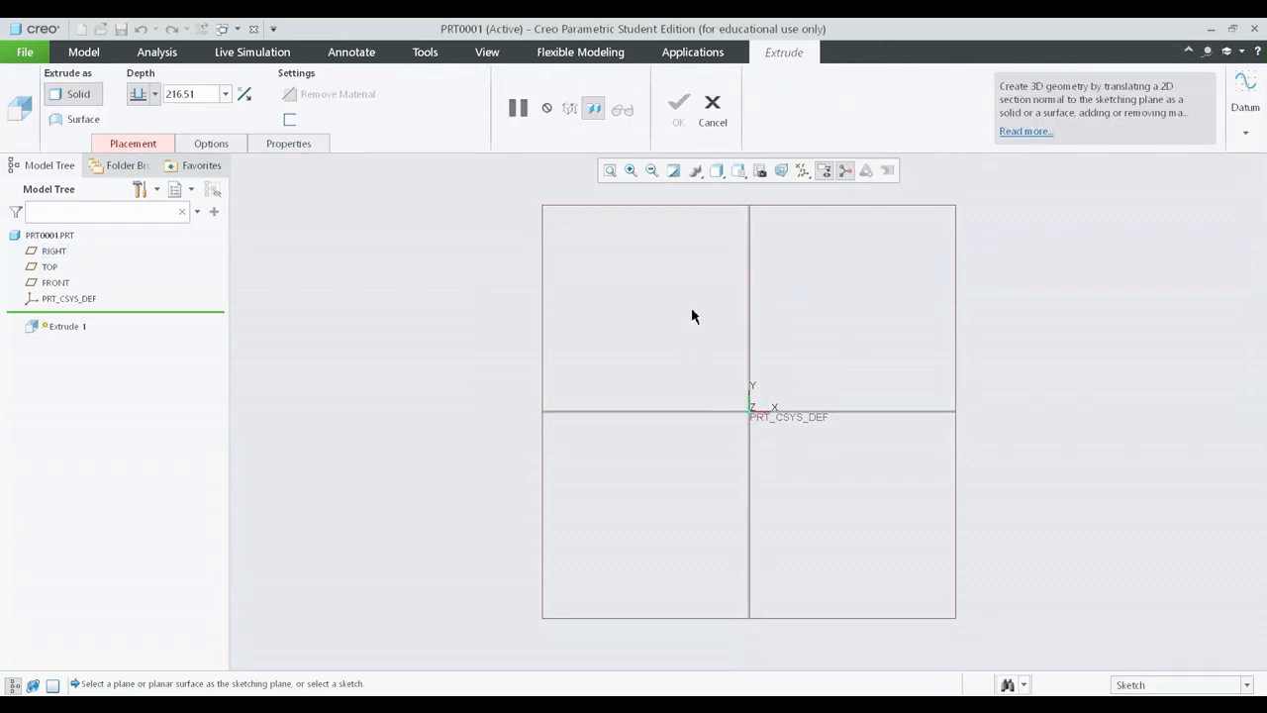
left_click(718, 117)
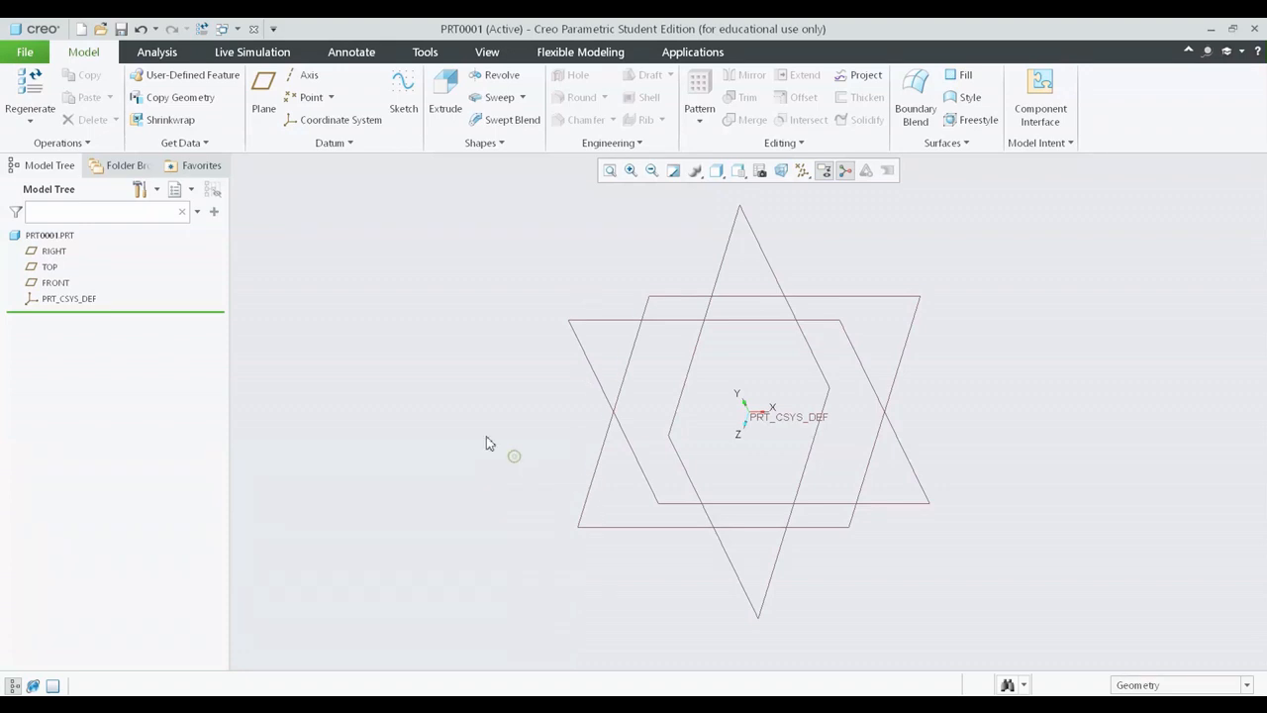
Step: Start an extrude sketch directly on the TOP plane, view it flat, and try to draw a circle
left_click(444, 107)
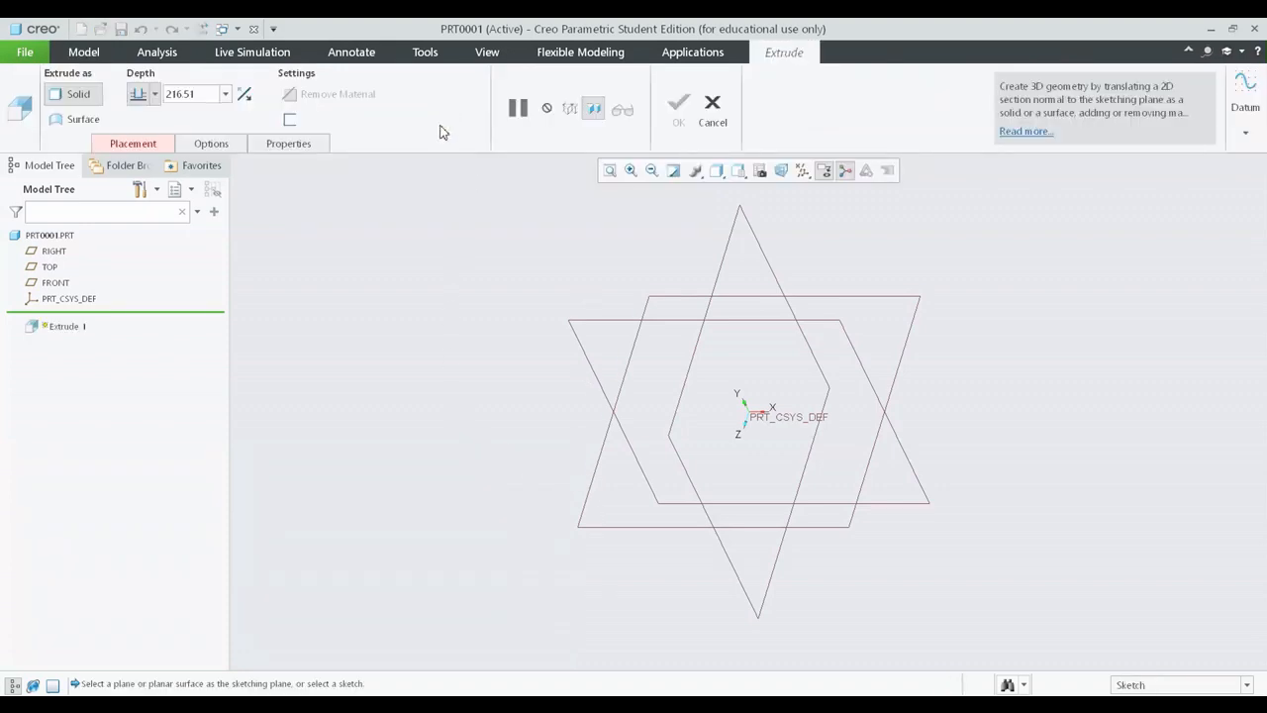
left_click(593, 486)
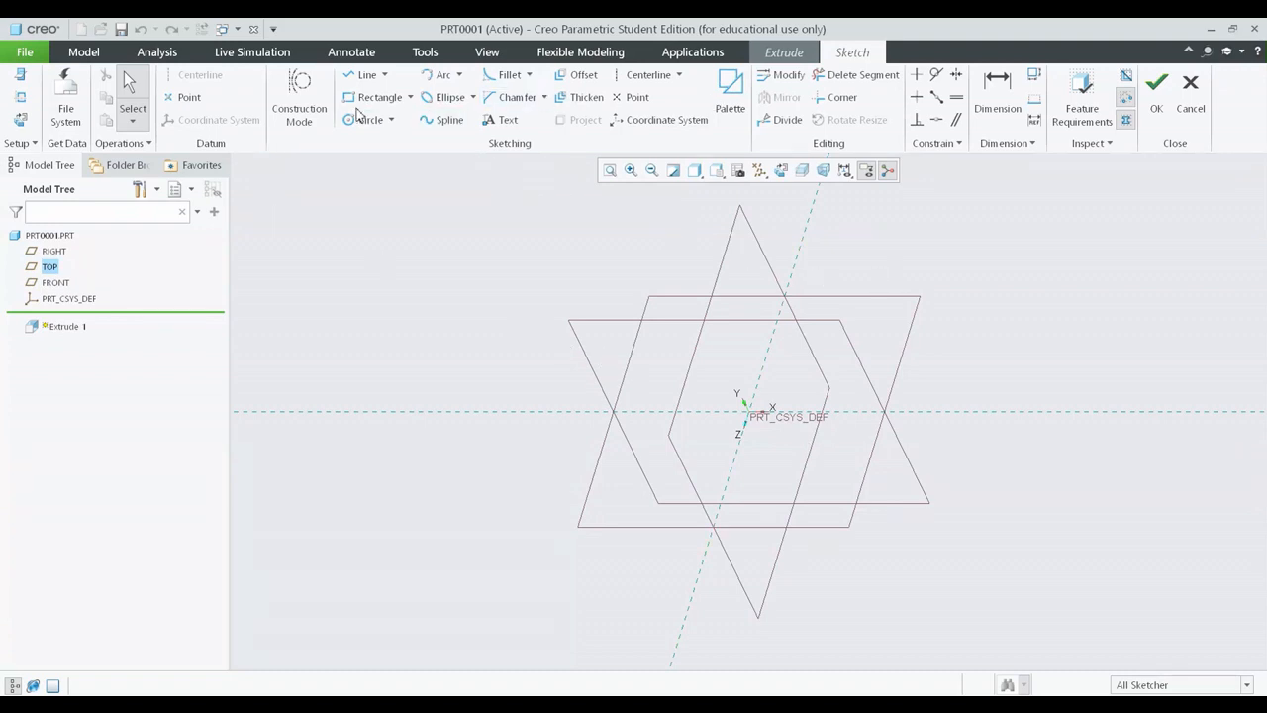
left_click(805, 51)
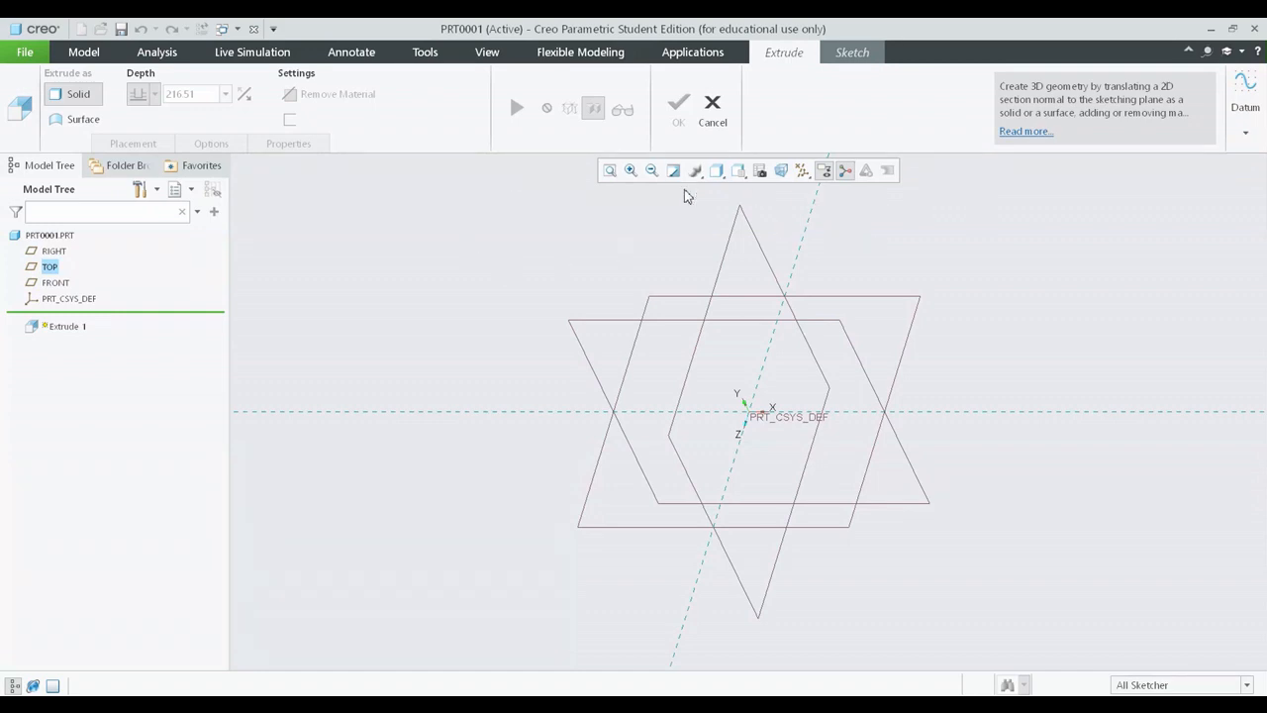
left_click(852, 53)
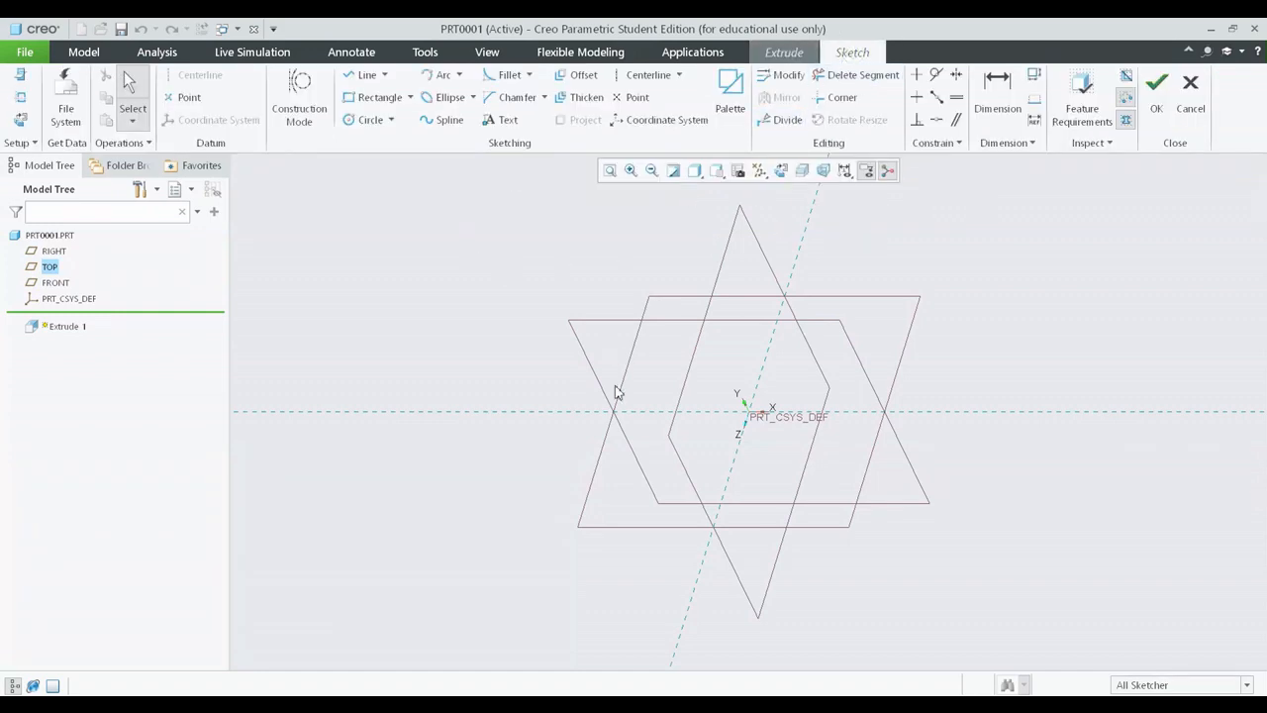
left_click(782, 170)
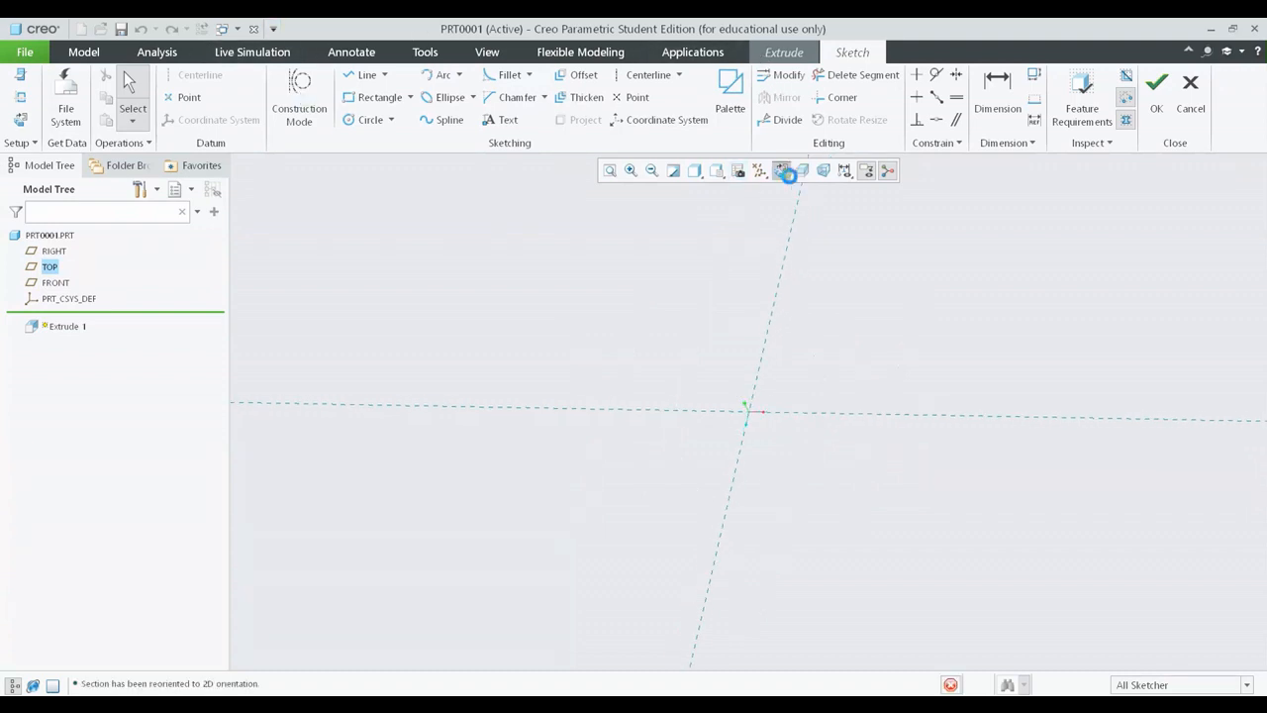
left_click(364, 121)
left_click(660, 335)
middle_click(695, 297)
middle_click(930, 246)
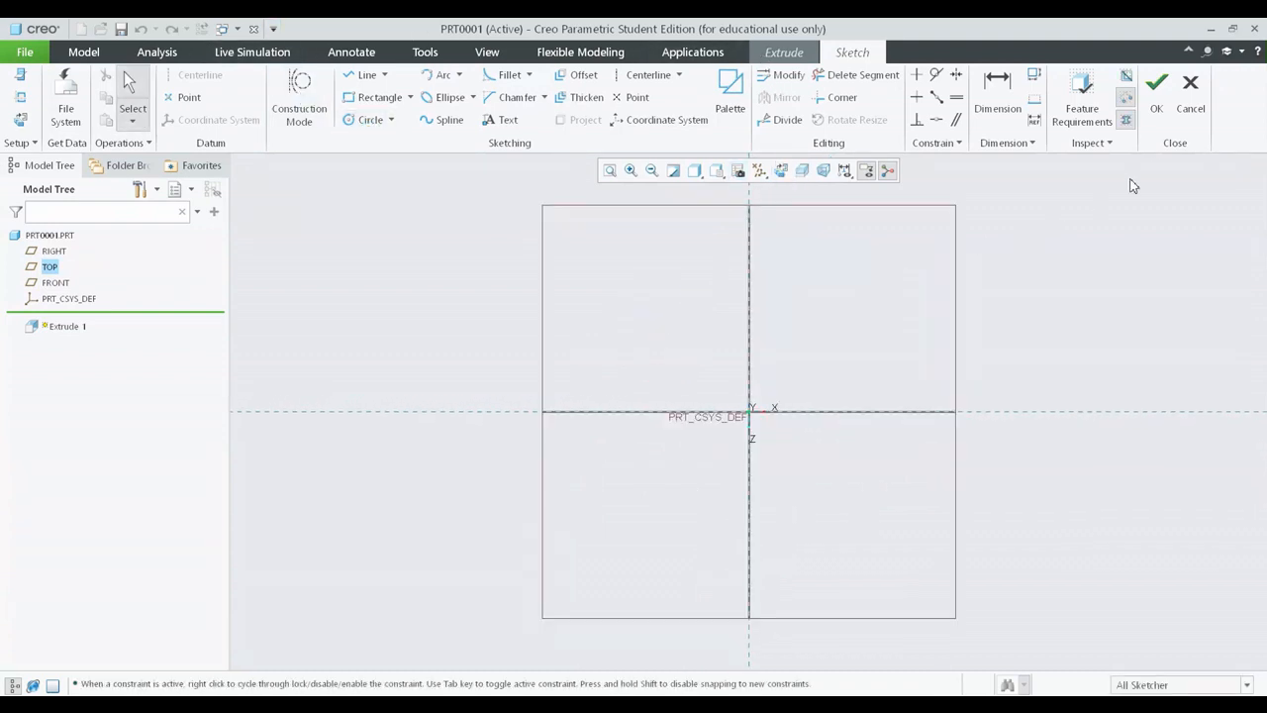
Step: Discard the TOP-plane sketch and cancel its extrude
left_click(1193, 99)
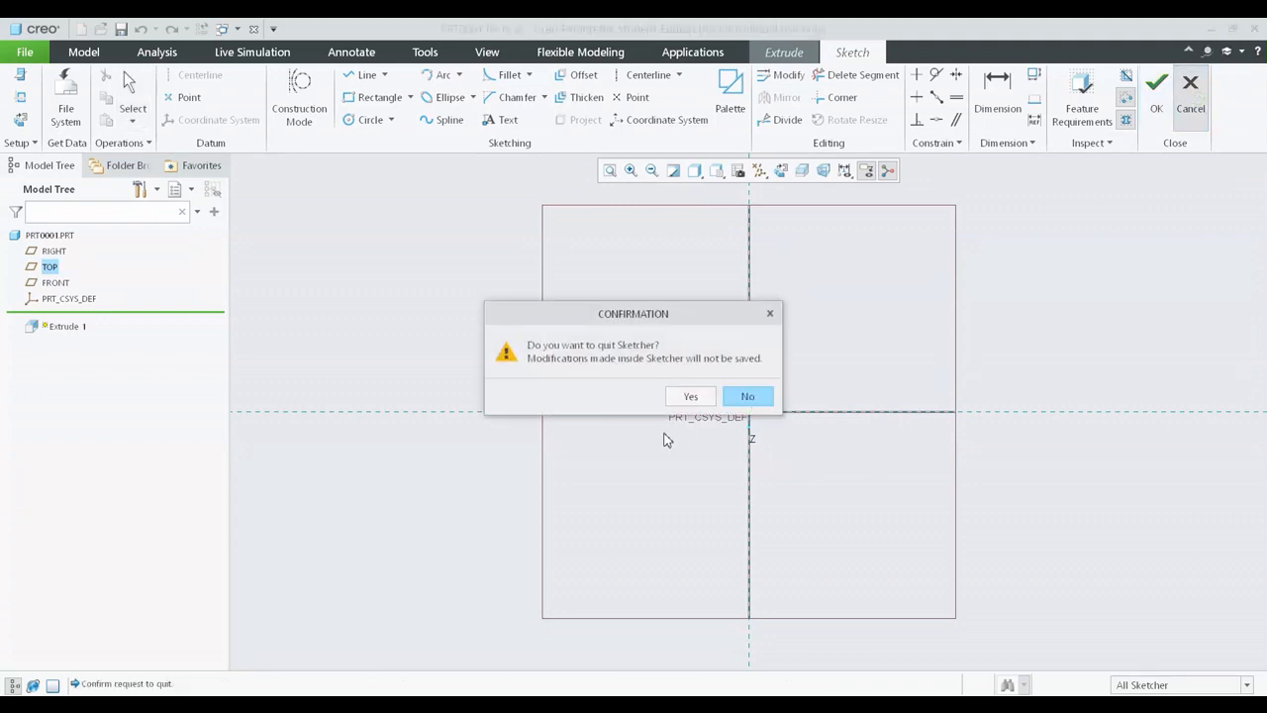
left_click(693, 398)
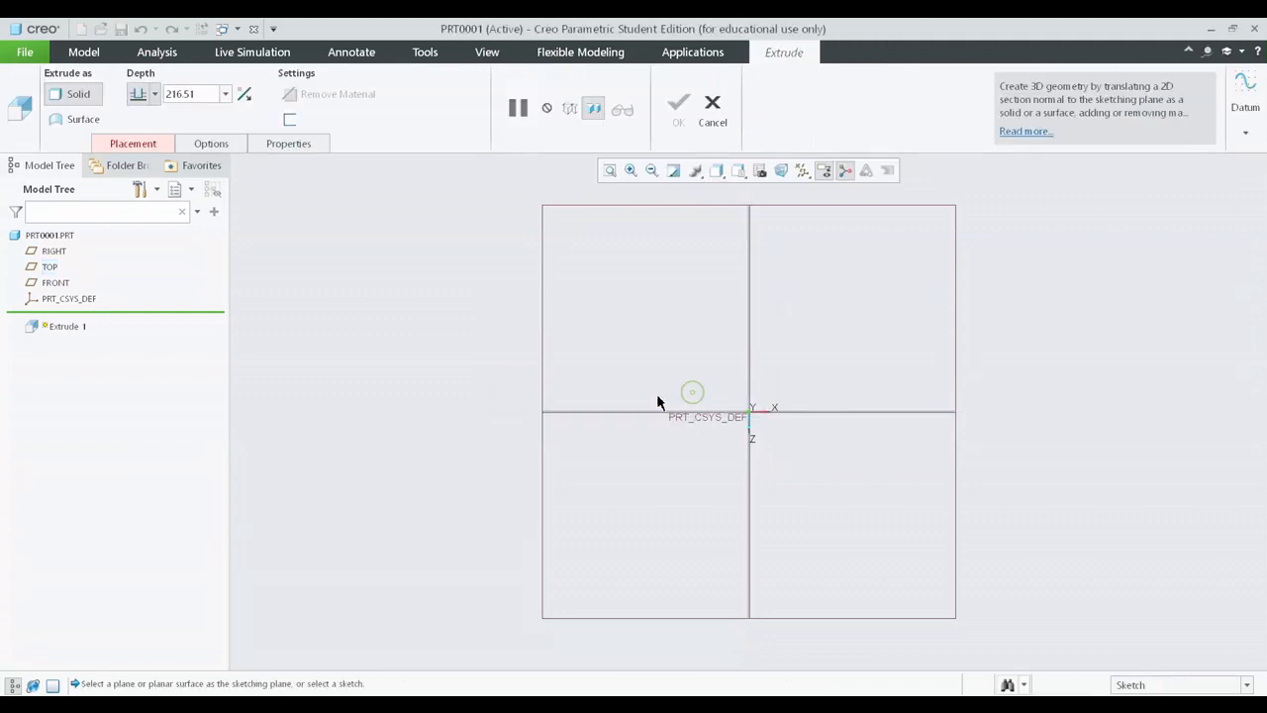
left_click(709, 102)
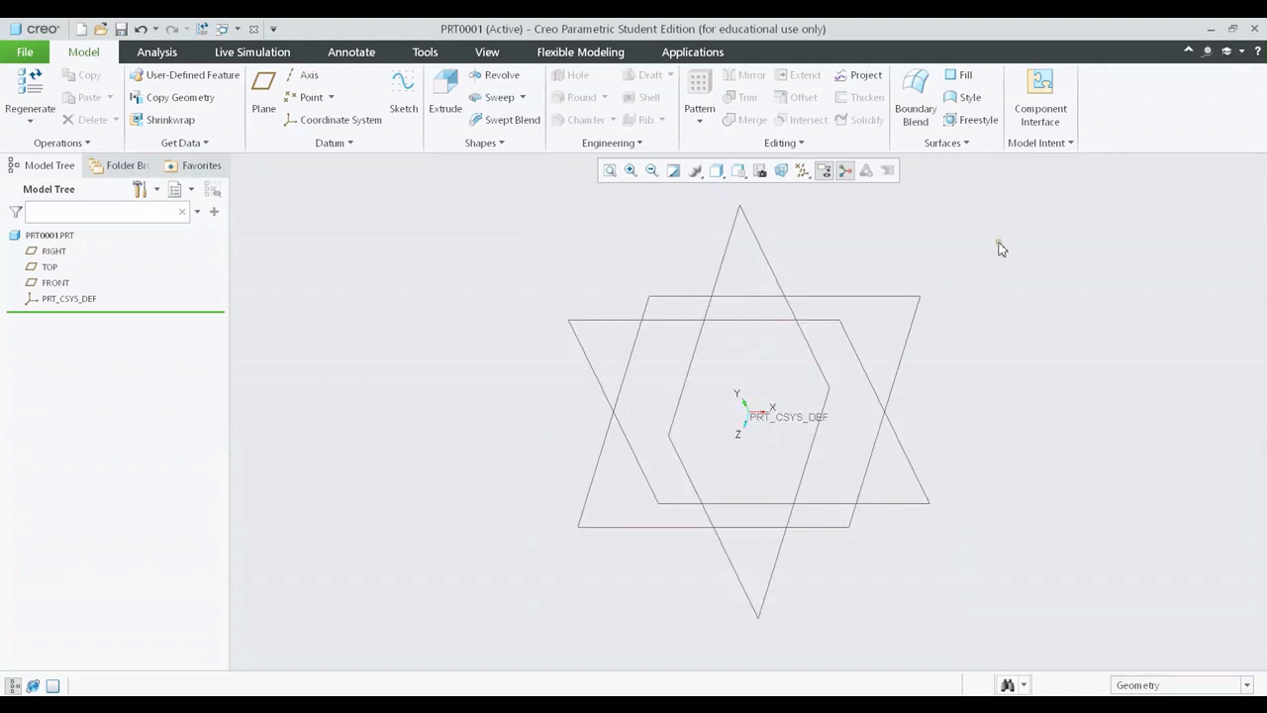
Step: Try extruding a circle sketched on the FRONT plane and centred on the origin
left_click(446, 117)
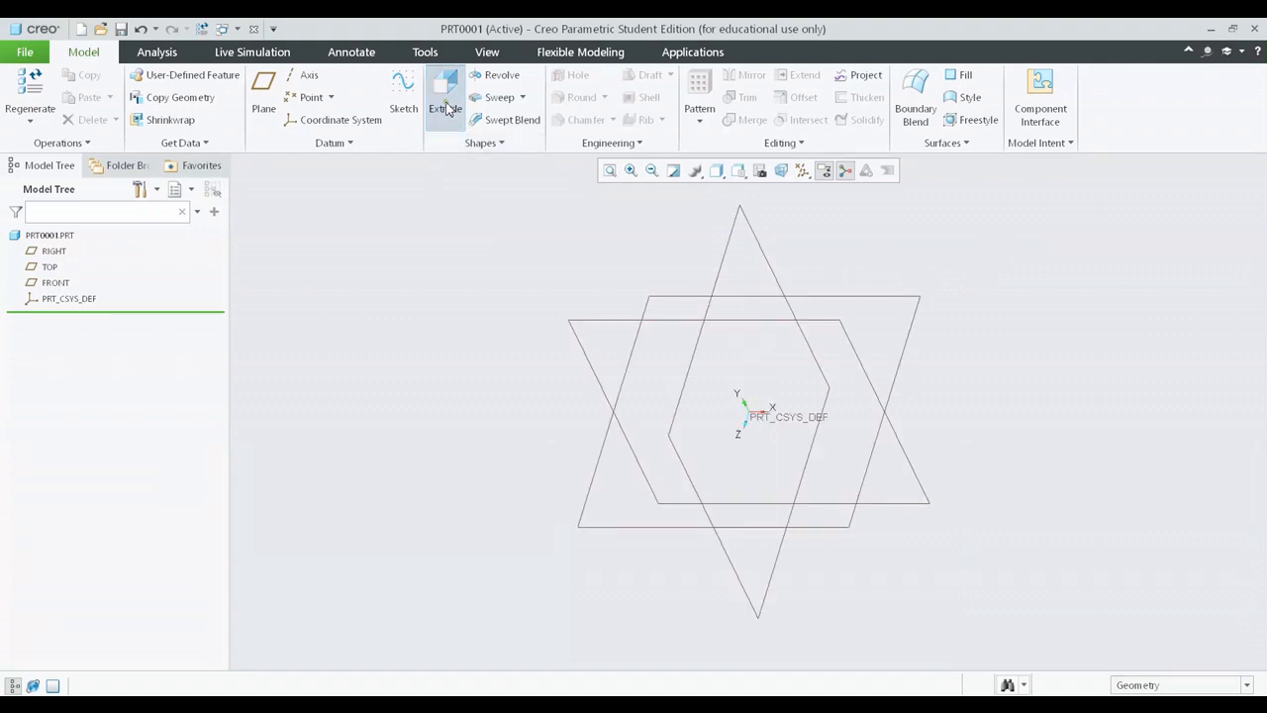
left_click(604, 320)
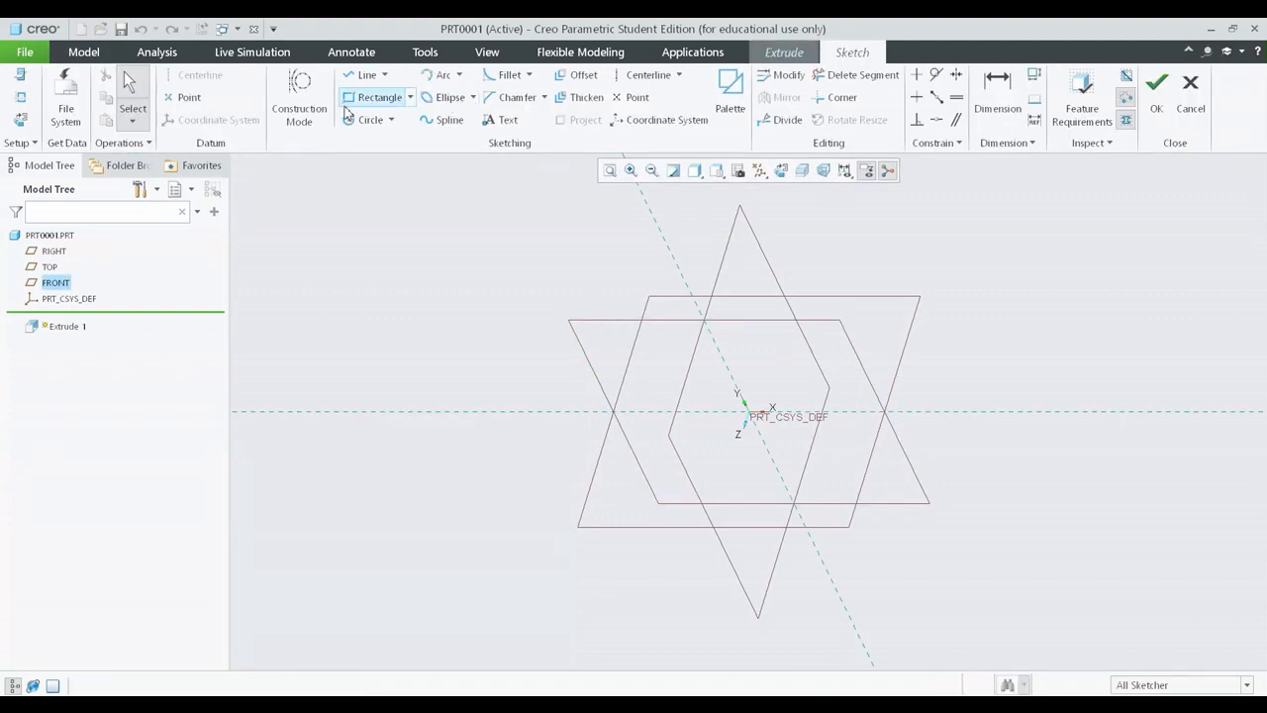
left_click(366, 118)
left_click(748, 412)
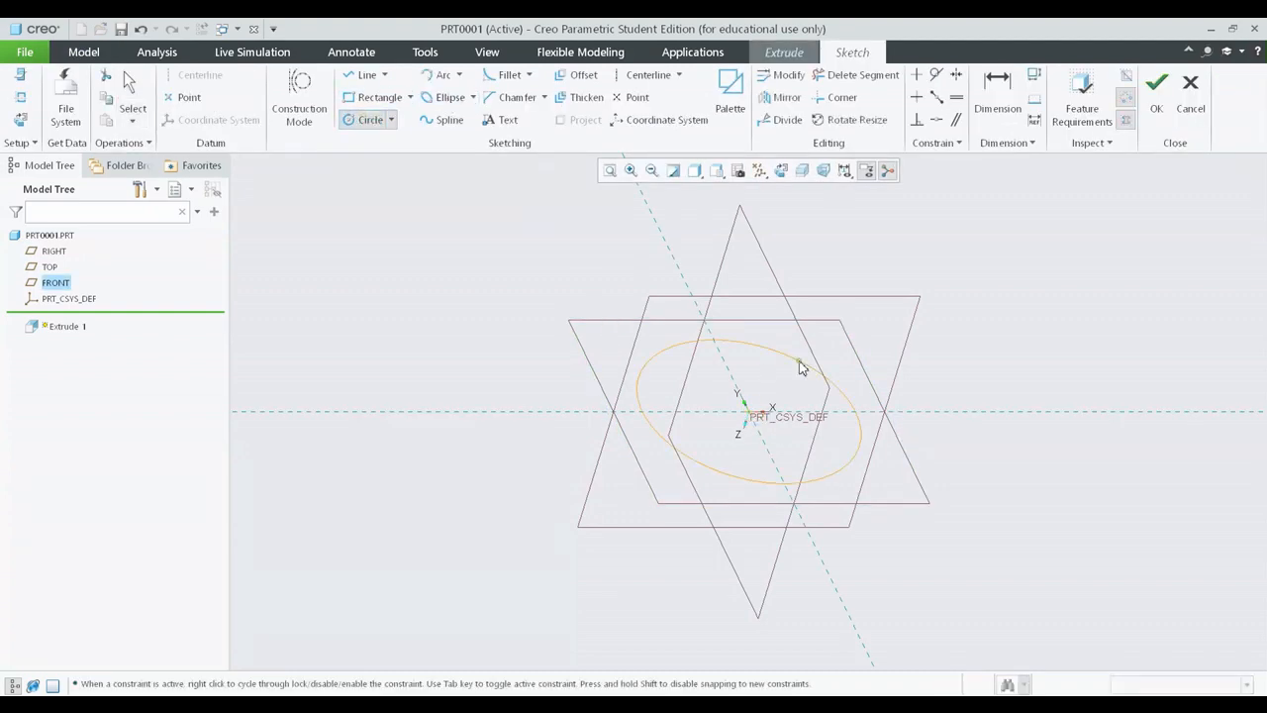
left_click(802, 367)
left_click(1156, 87)
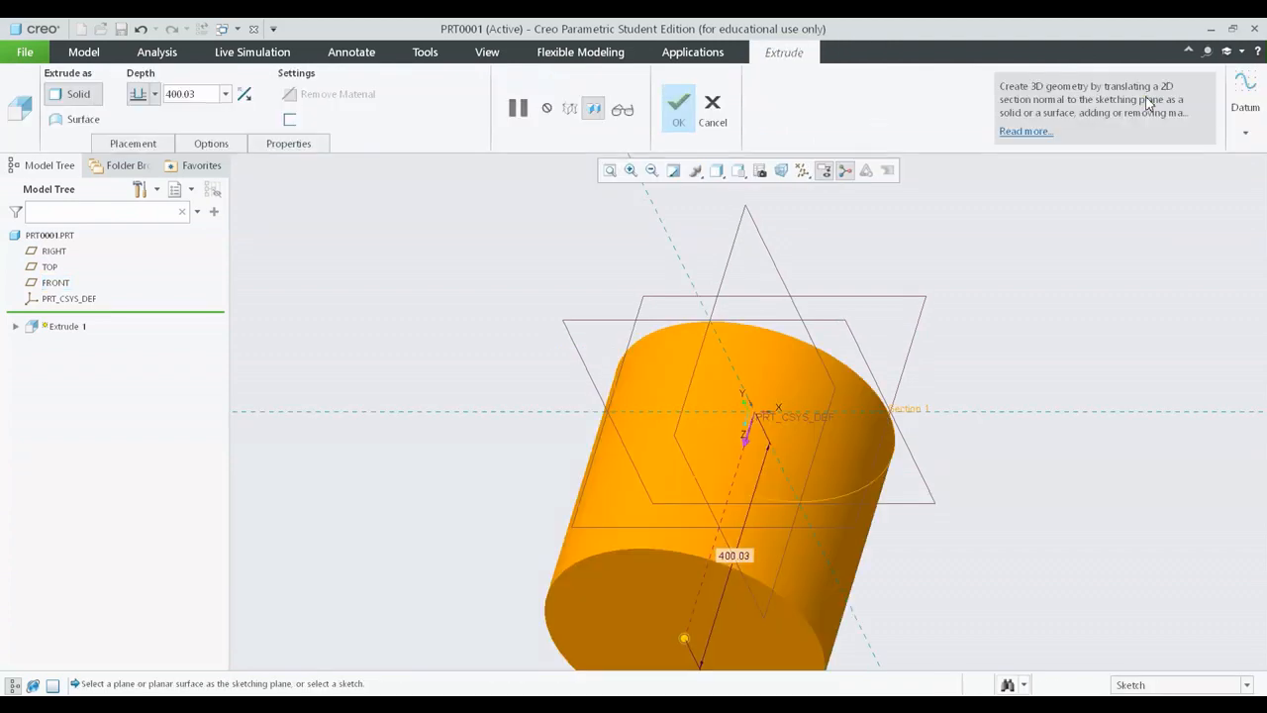
left_click(714, 111)
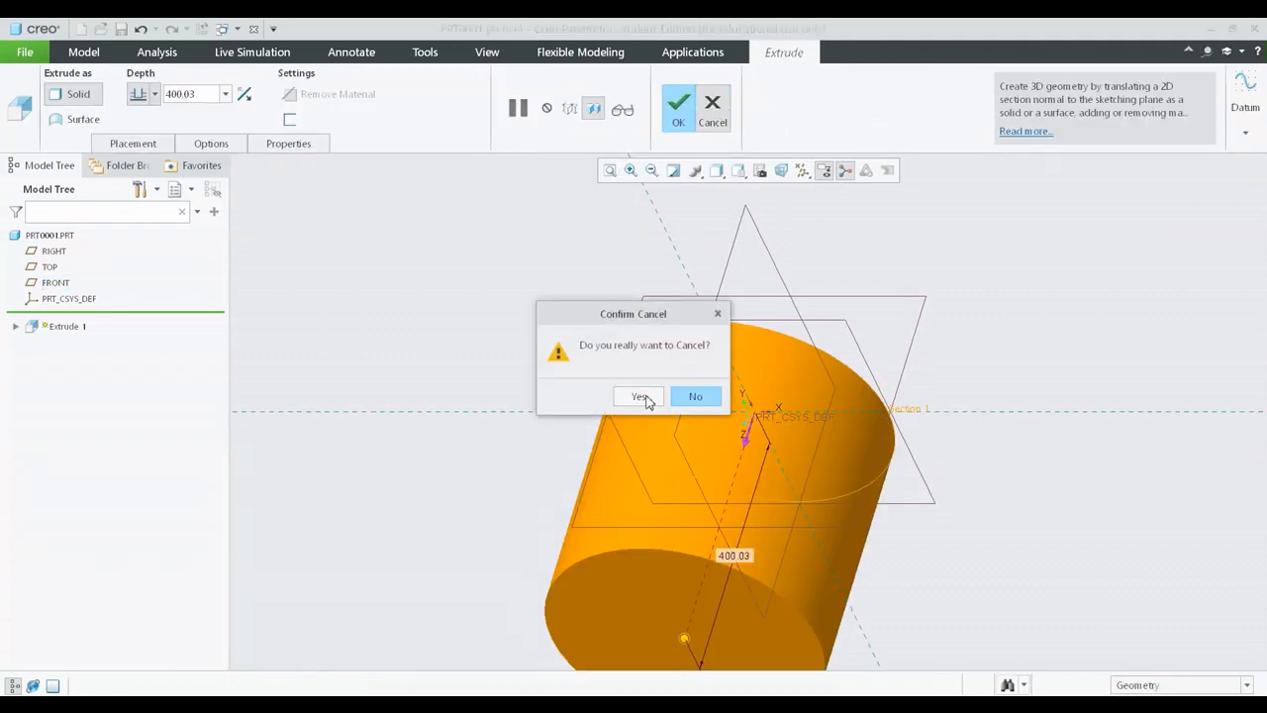
left_click(642, 397)
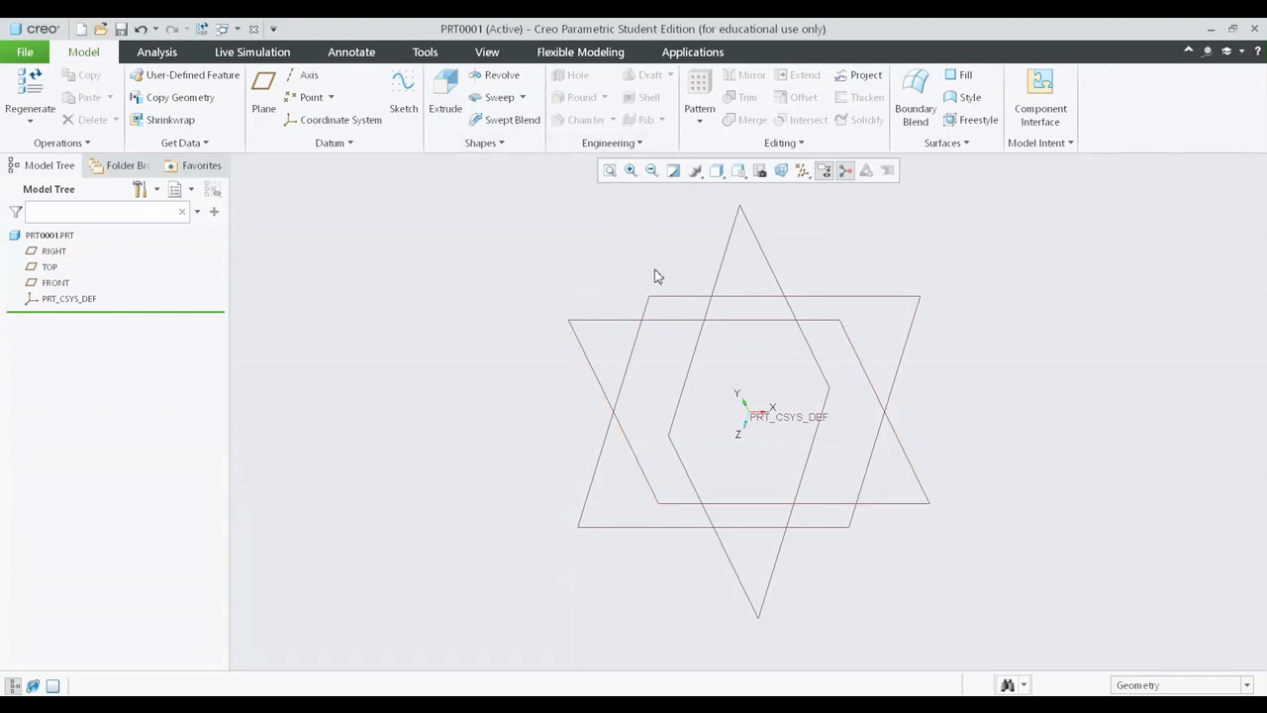
Step: Start an extrude with the FRONT plane preselected as the sketch plane, and orient the sketch parallel to the screen
left_click(599, 327)
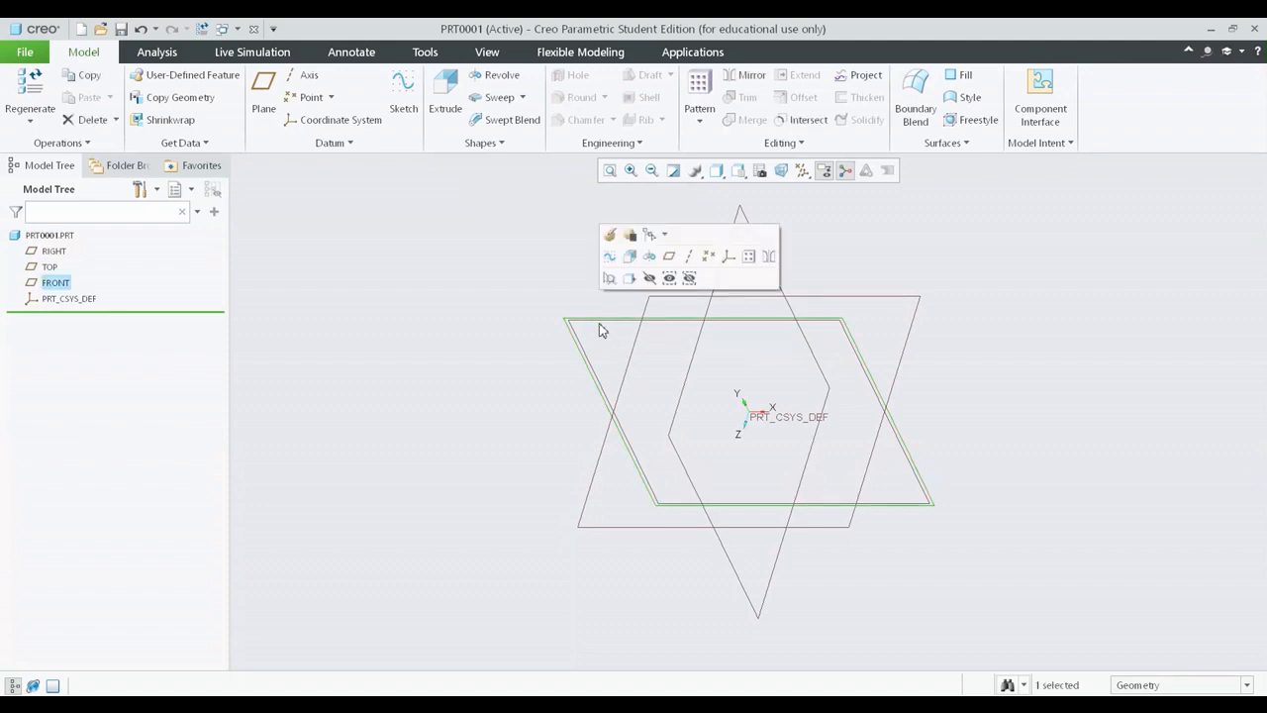
left_click(531, 270)
left_click(599, 324)
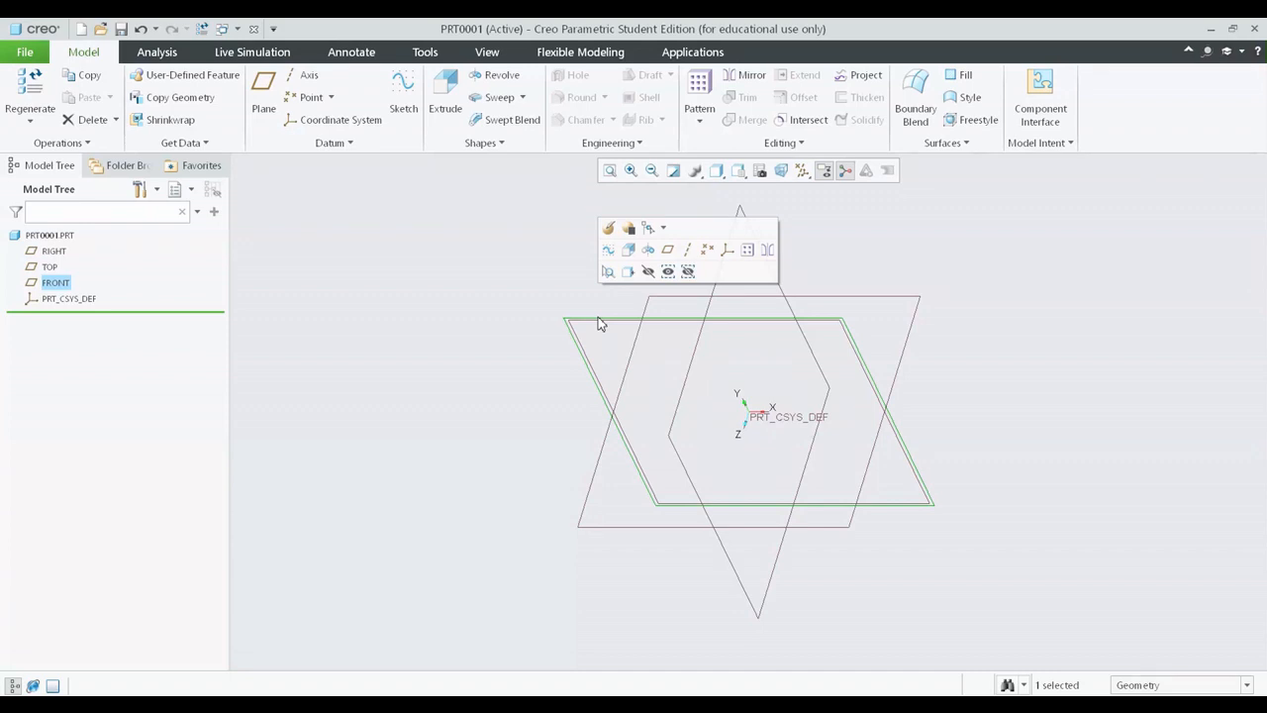
left_click(546, 281)
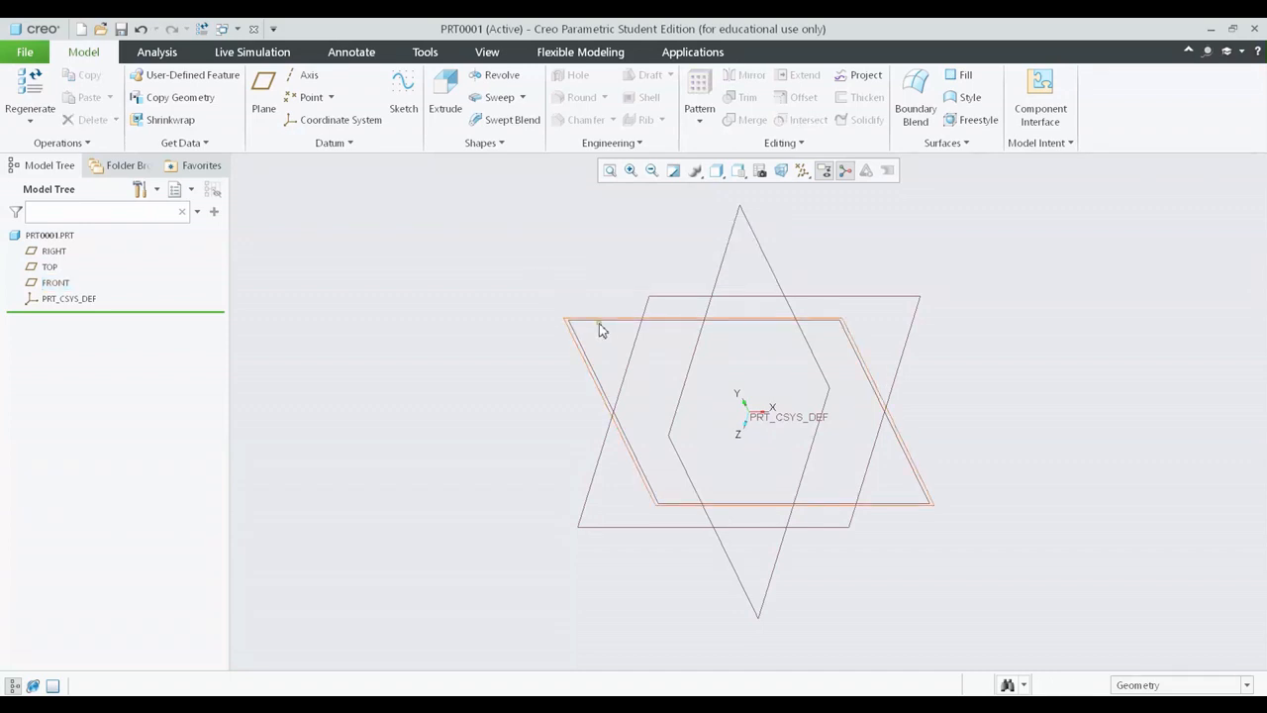
left_click(598, 321)
left_click(444, 101)
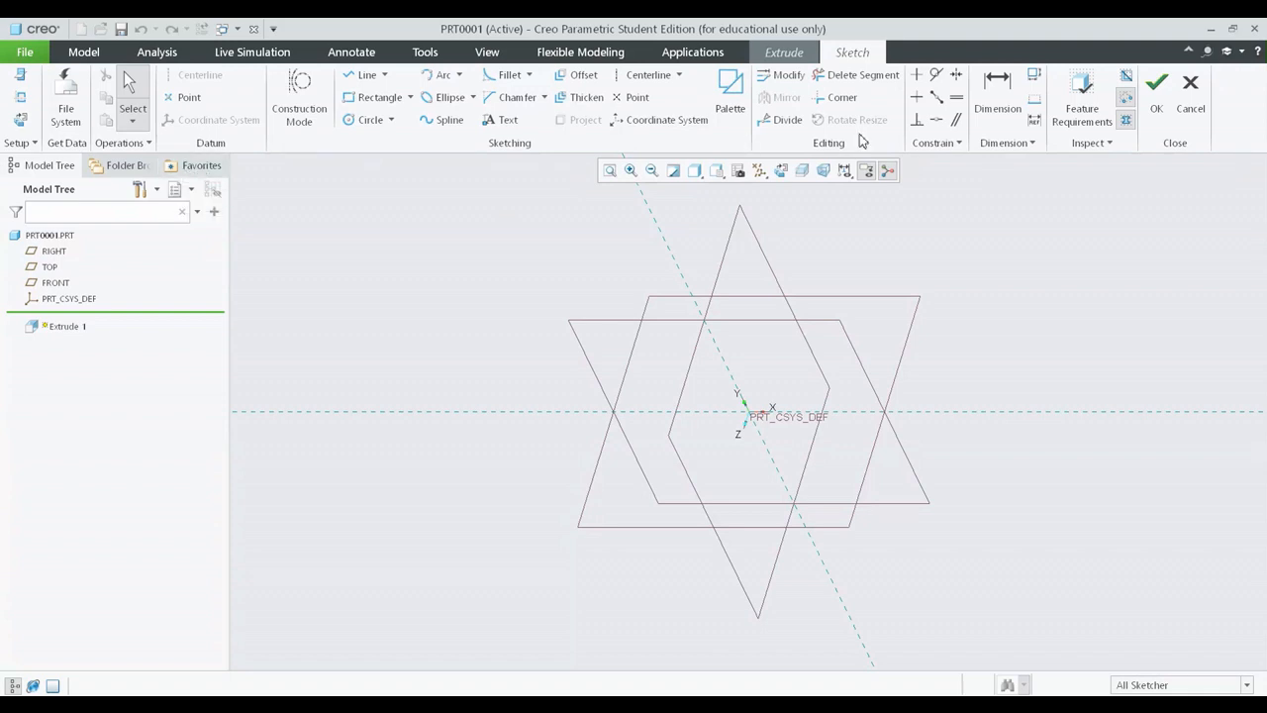
left_click(782, 172)
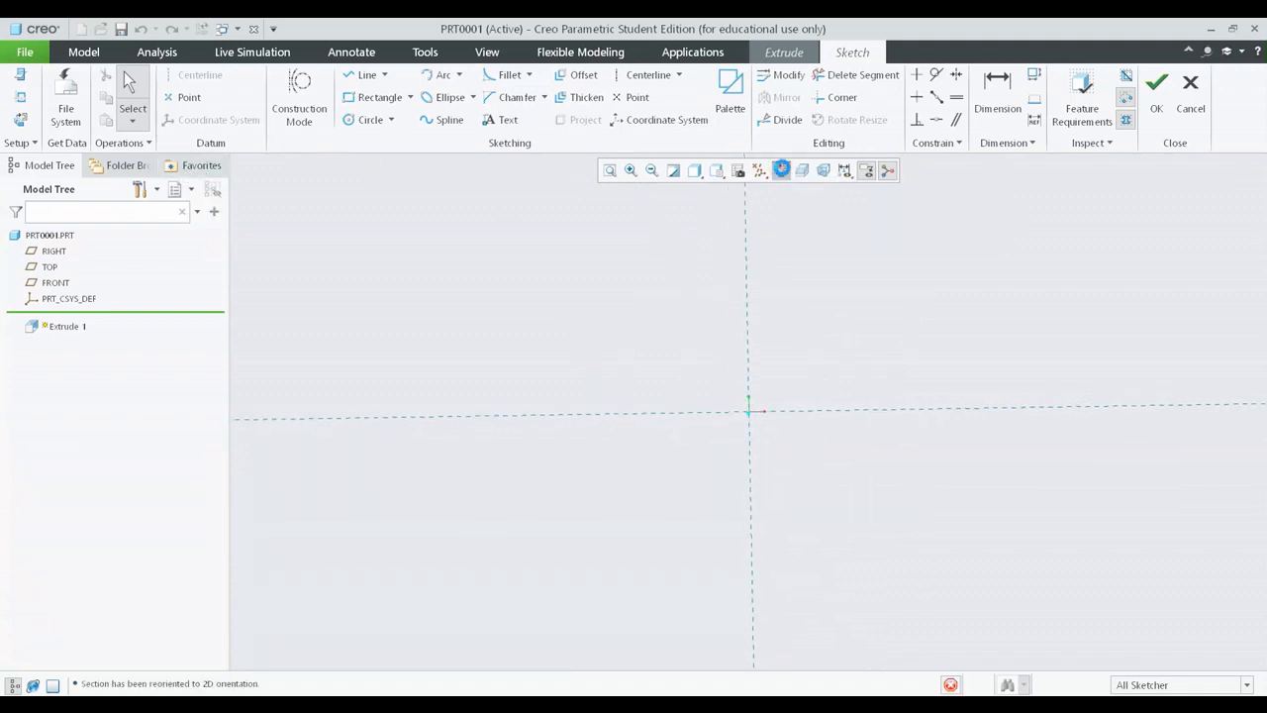
Step: Sketch a corner rectangle about 111 by 85, above and to the left of the origin
left_click(368, 97)
left_click(619, 325)
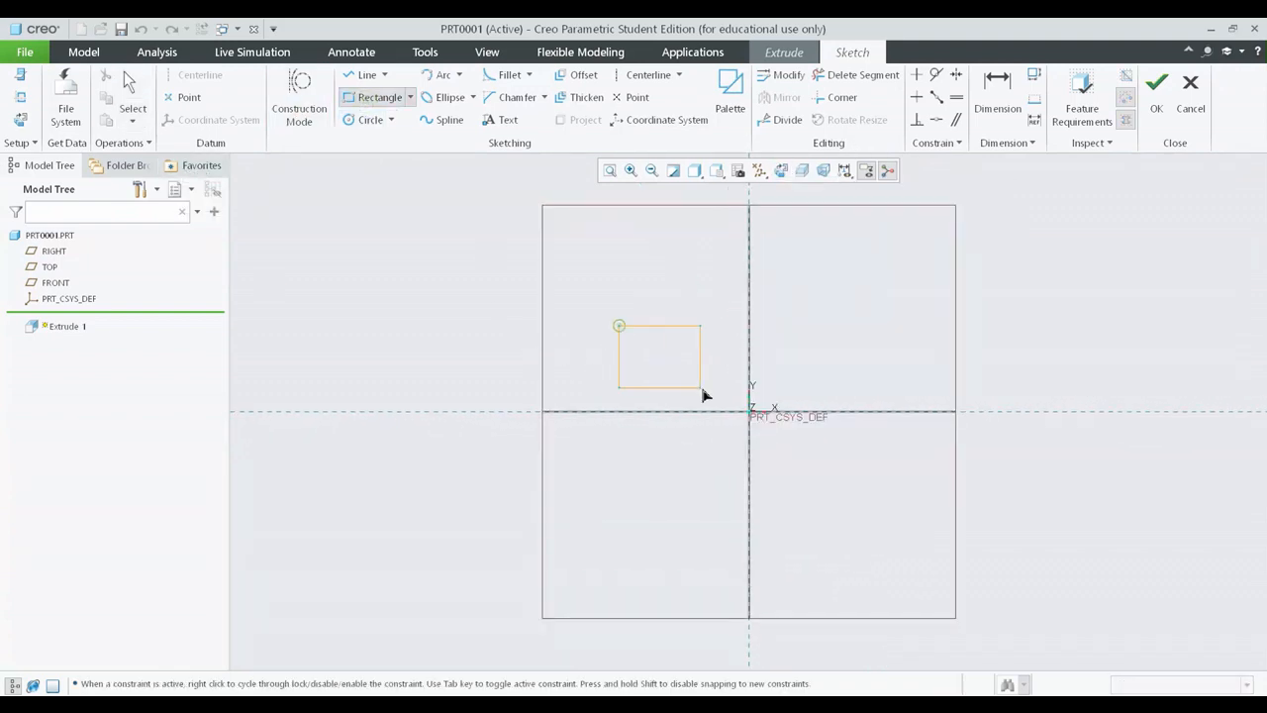
left_click(709, 395)
middle_click(801, 384)
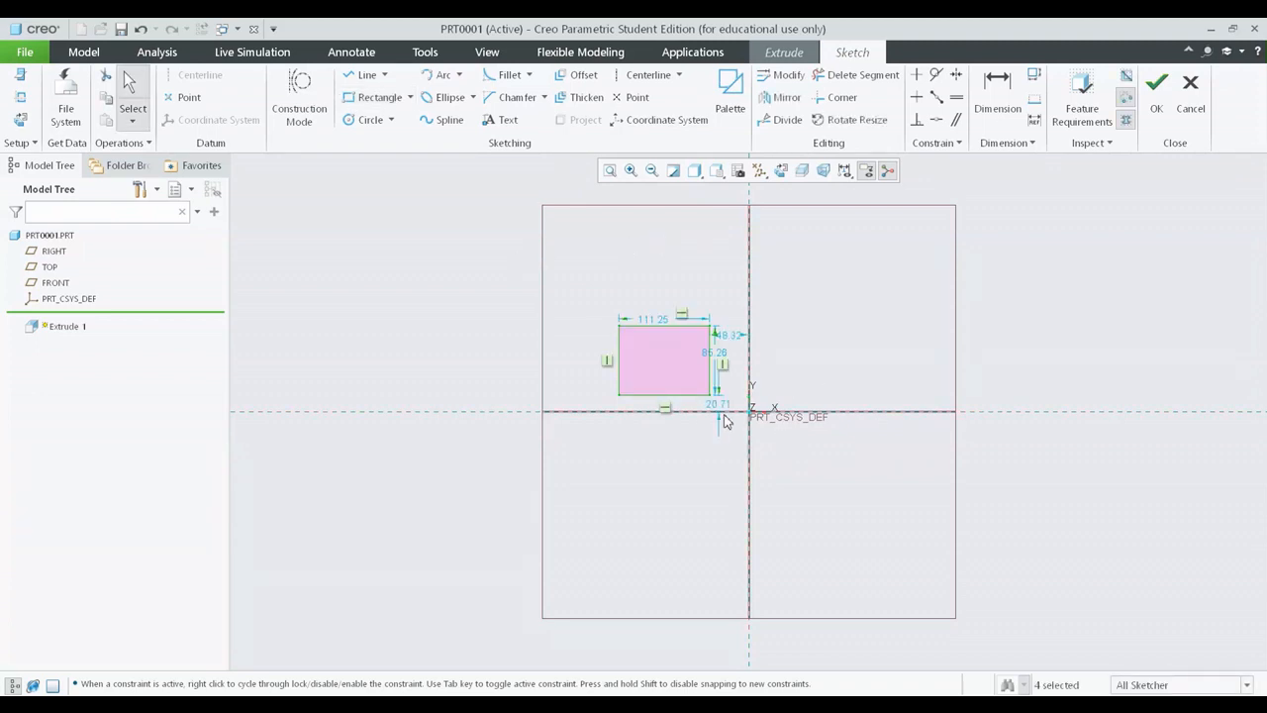
Step: Spread the rectangle's size and position dimensions clear of the shape so they do not overlap
scroll(749, 413, "up", 3)
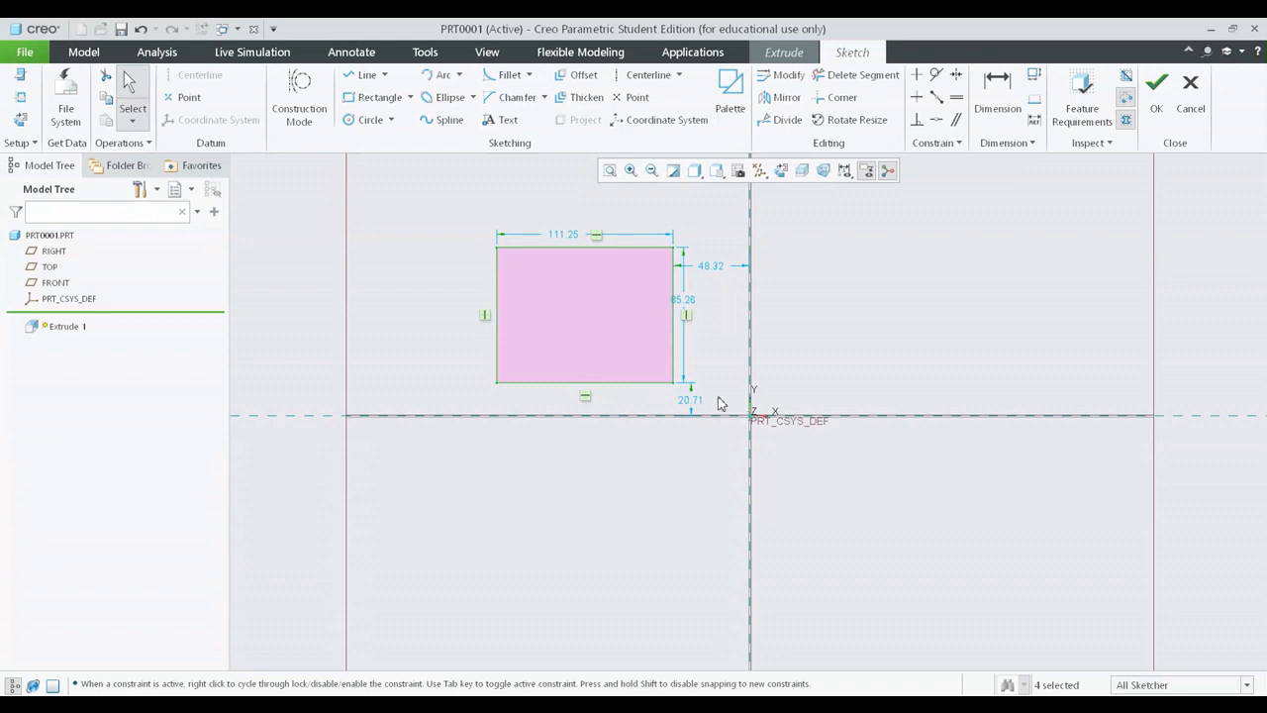
left_click_drag(720, 274, 931, 304)
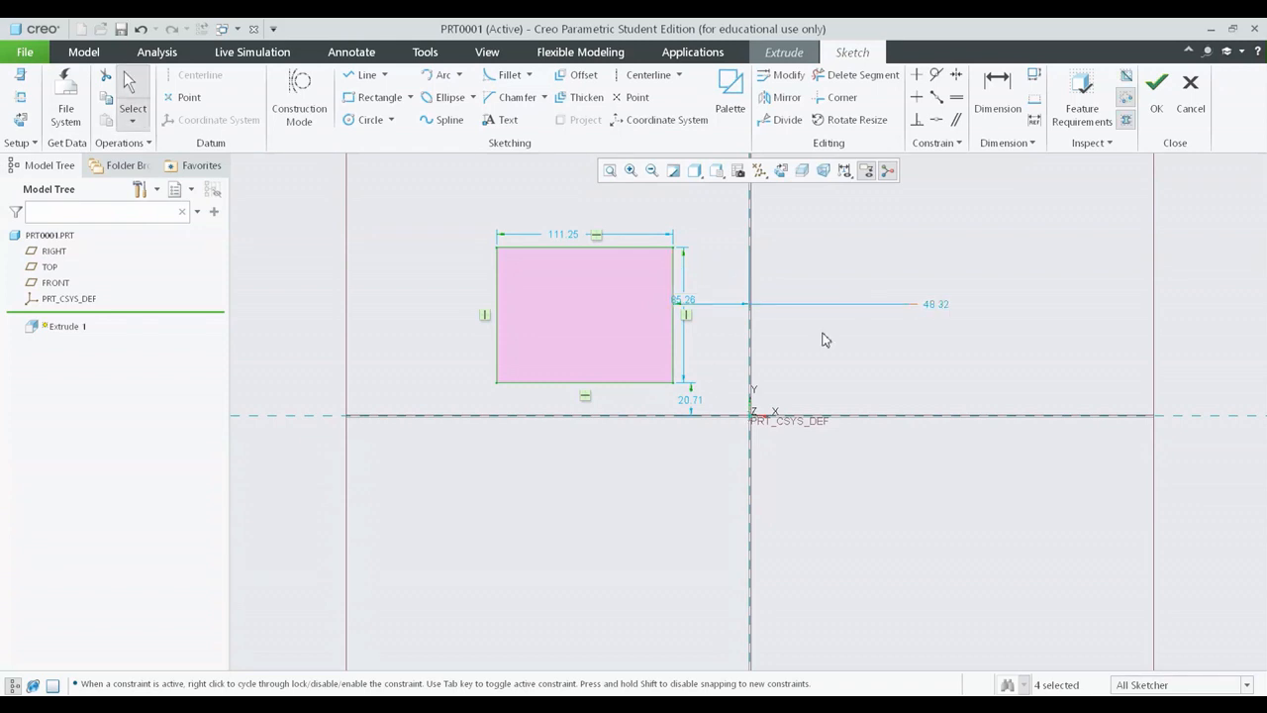
left_click_drag(694, 304, 334, 307)
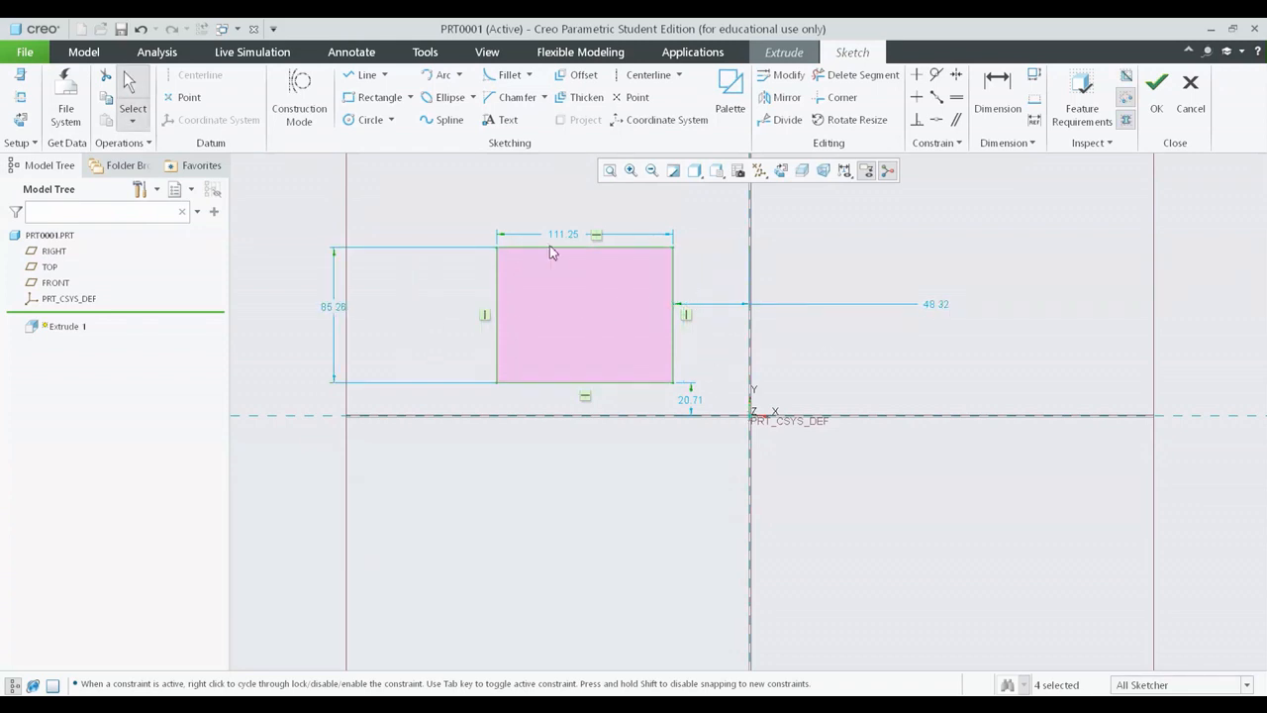
left_click_drag(572, 234, 579, 194)
left_click_drag(697, 404, 336, 398)
Step: Finish the rectangle sketch and use it as the section of the solid extrude
scroll(751, 391, "down", 1)
scroll(750, 391, "down", 1)
middle_click_drag(817, 370, 792, 394)
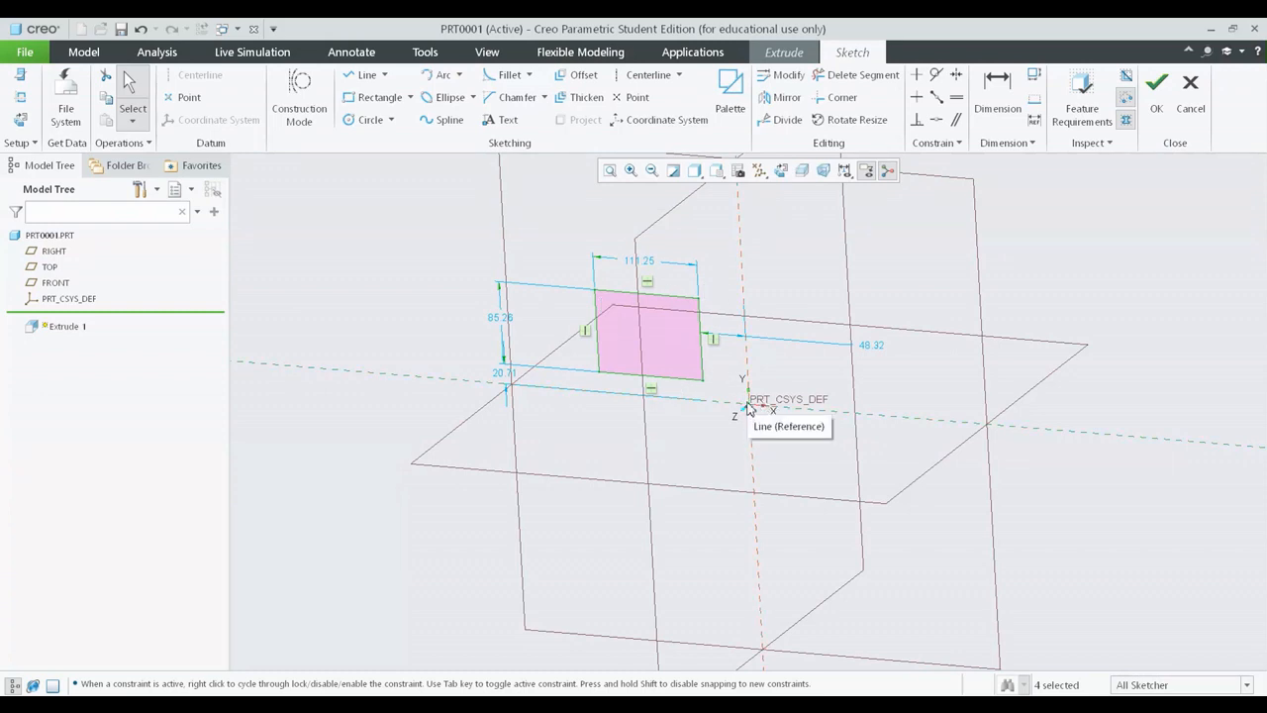
left_click(1158, 99)
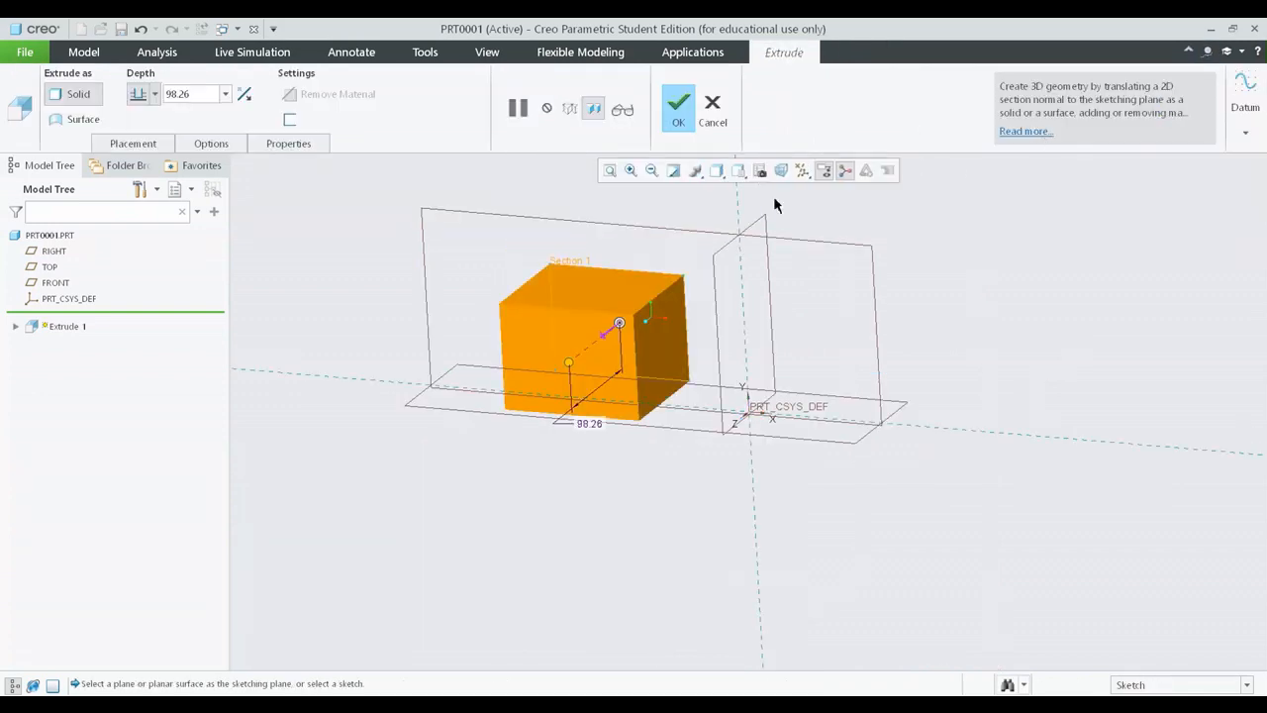
Step: Lengthen the rectangular block's solid extrusion to a depth of about 137.80 using the depth handle
scroll(713, 392, "down", 3)
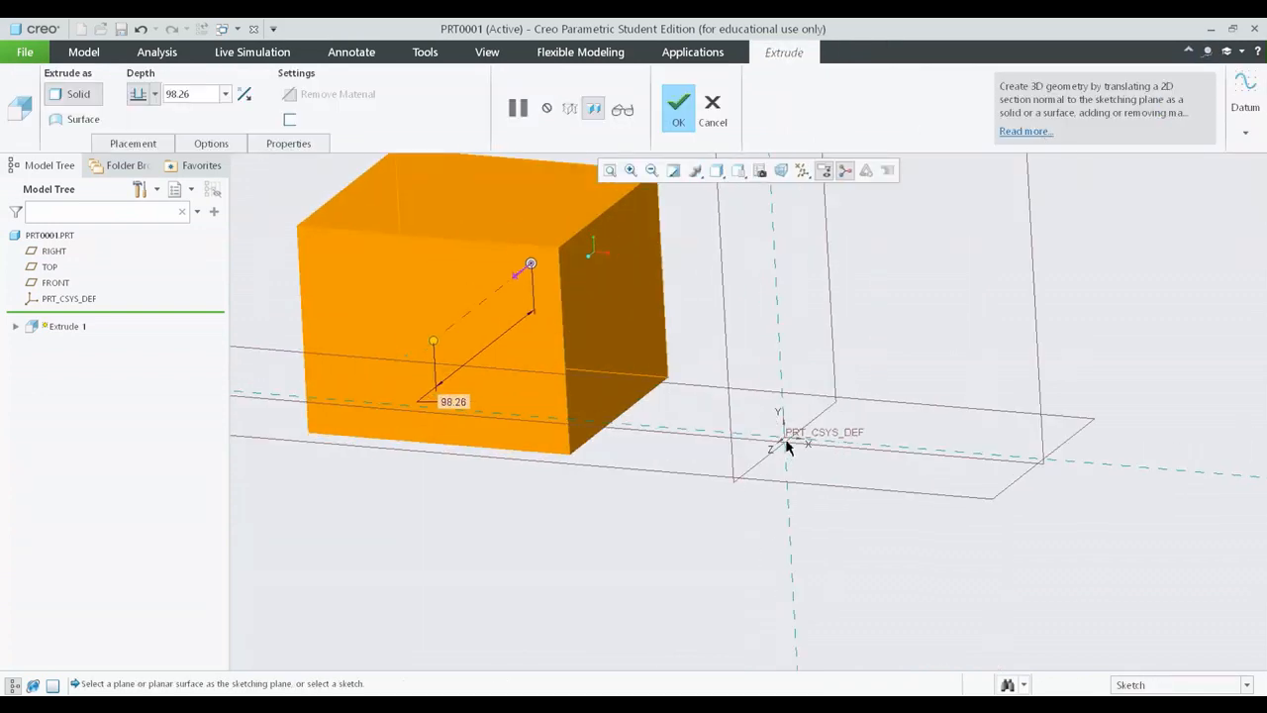
scroll(582, 309, "up", 3)
scroll(580, 329, "down", 2)
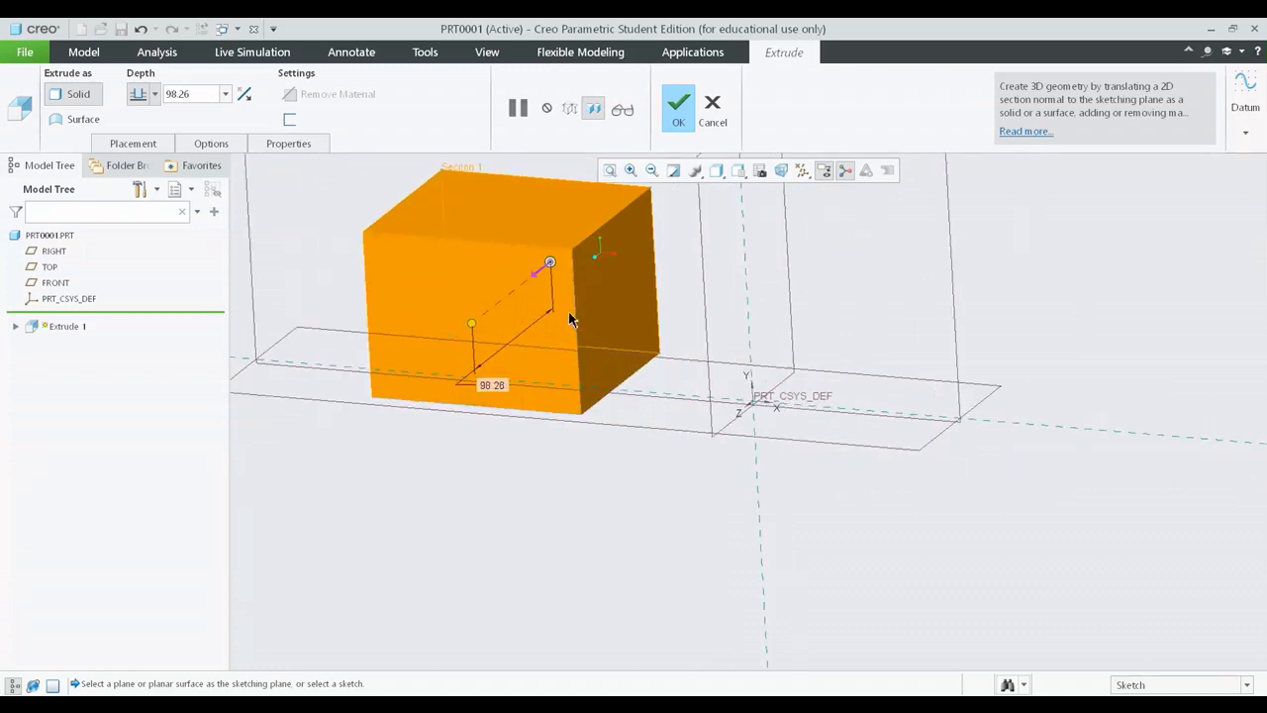
middle_click_drag(574, 316, 559, 265)
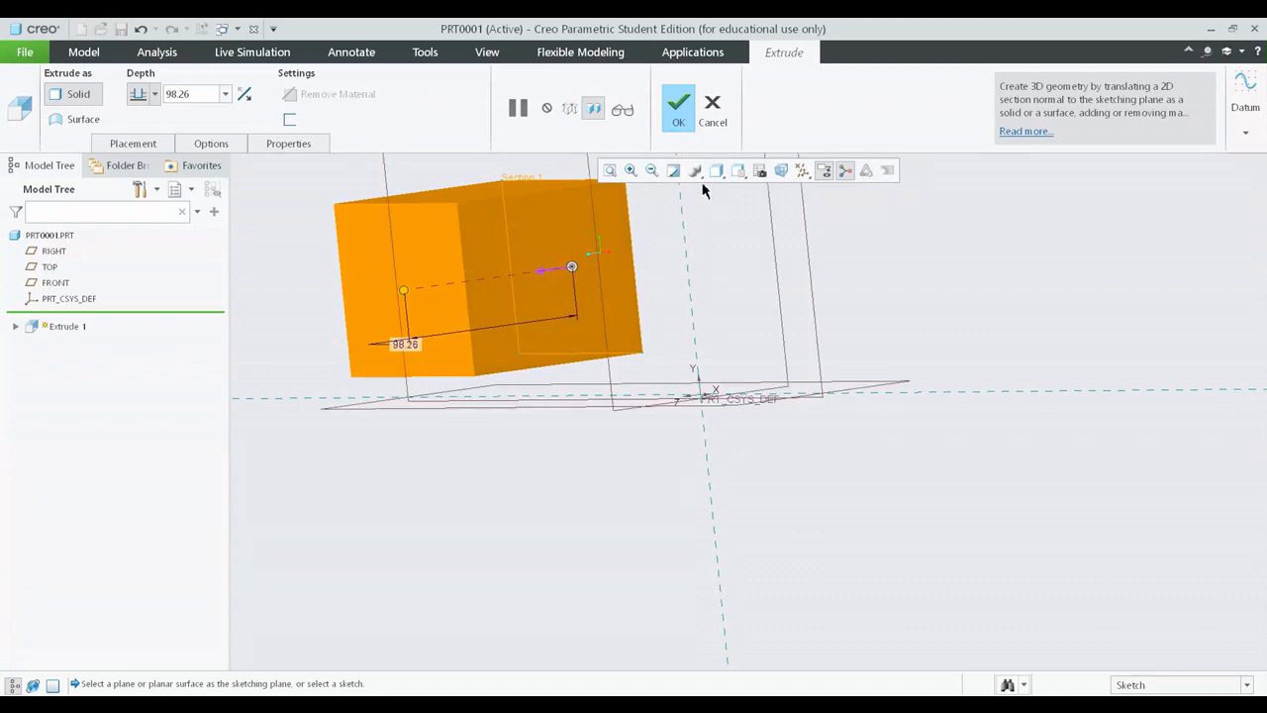
key("ctrl+d")
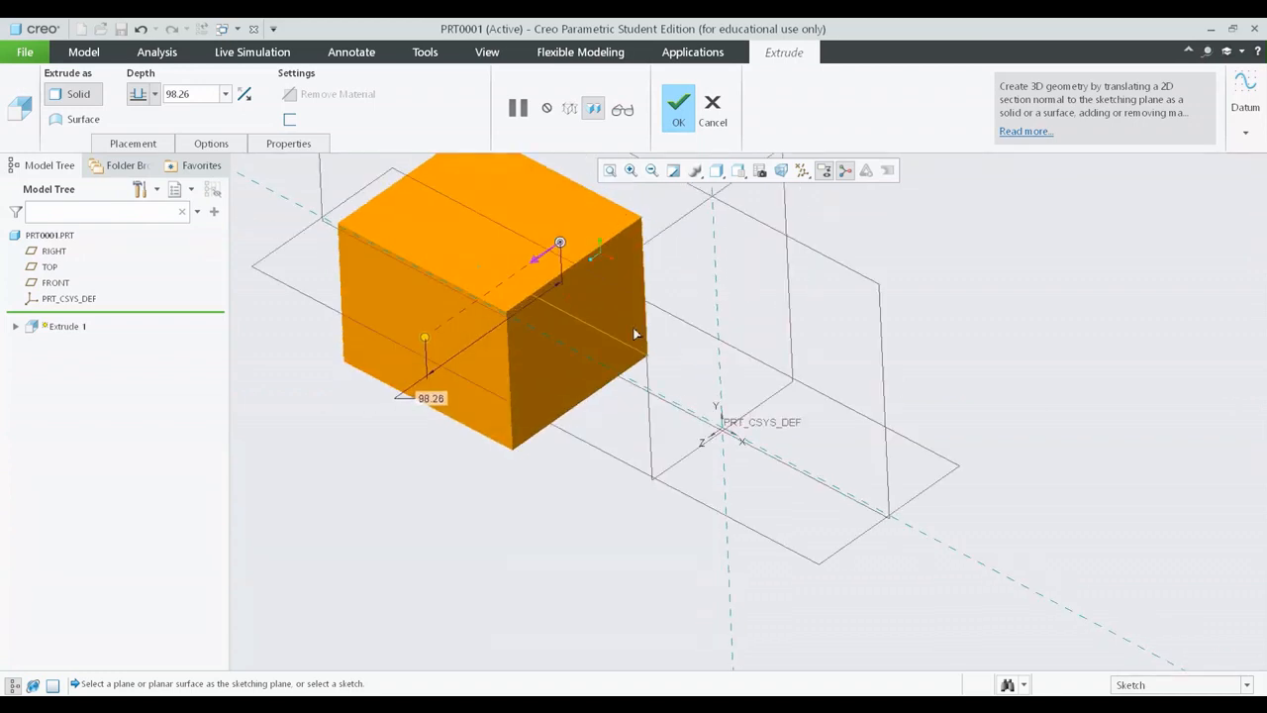
middle_click_drag(579, 315, 764, 382, "shift")
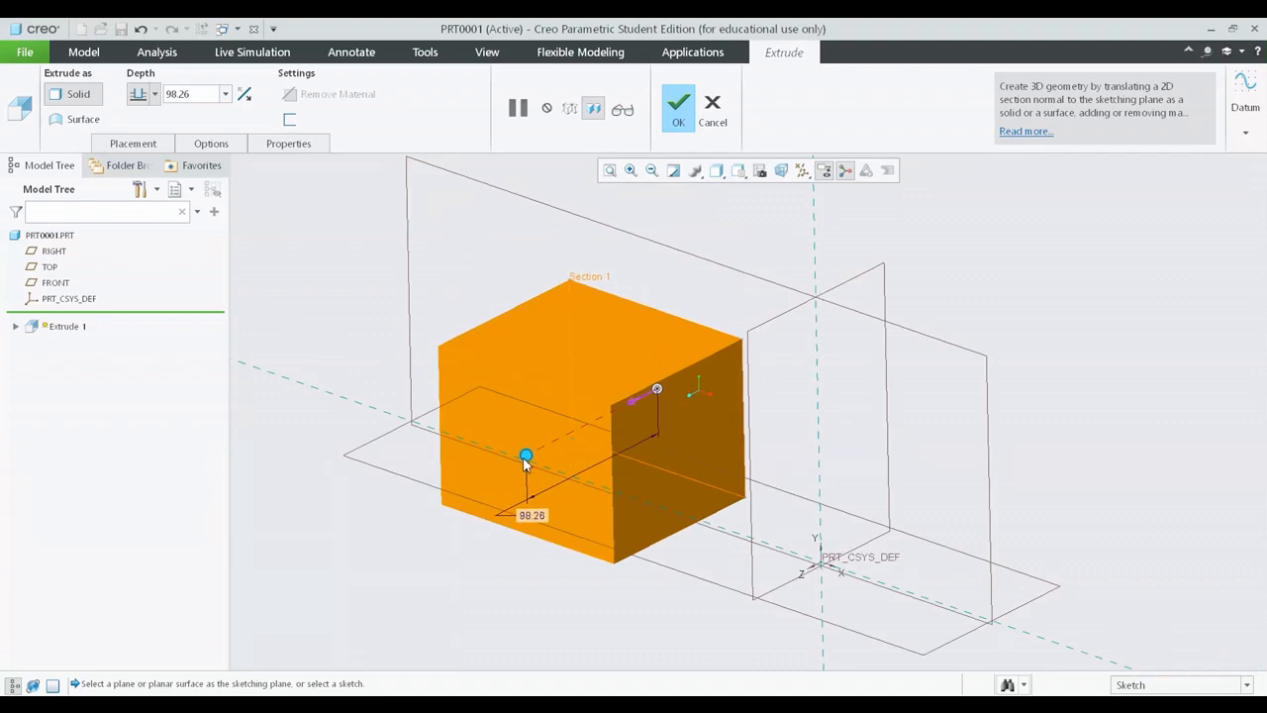
left_click_drag(525, 458, 471, 488)
middle_click_drag(673, 509, 679, 473)
scroll(690, 550, "down", 2)
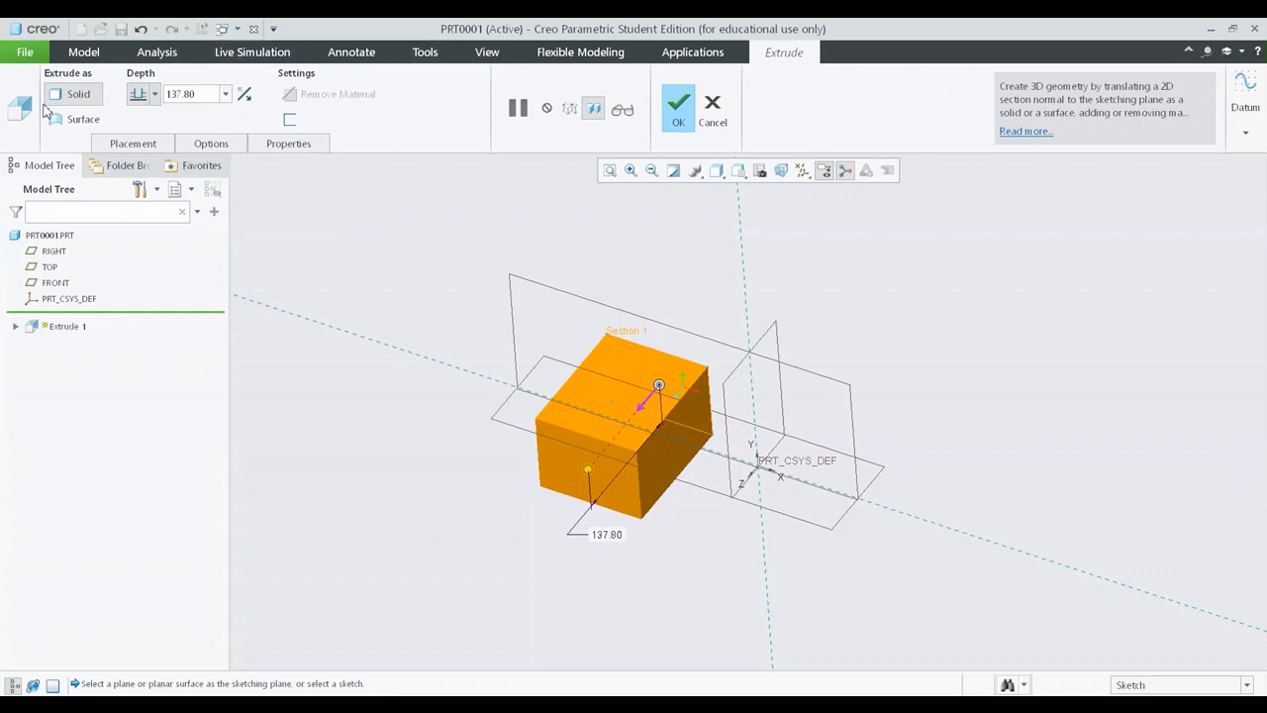
Step: Discard the rectangular block's extrude feature, restore the default model orientation and clear the selection
left_click(134, 143)
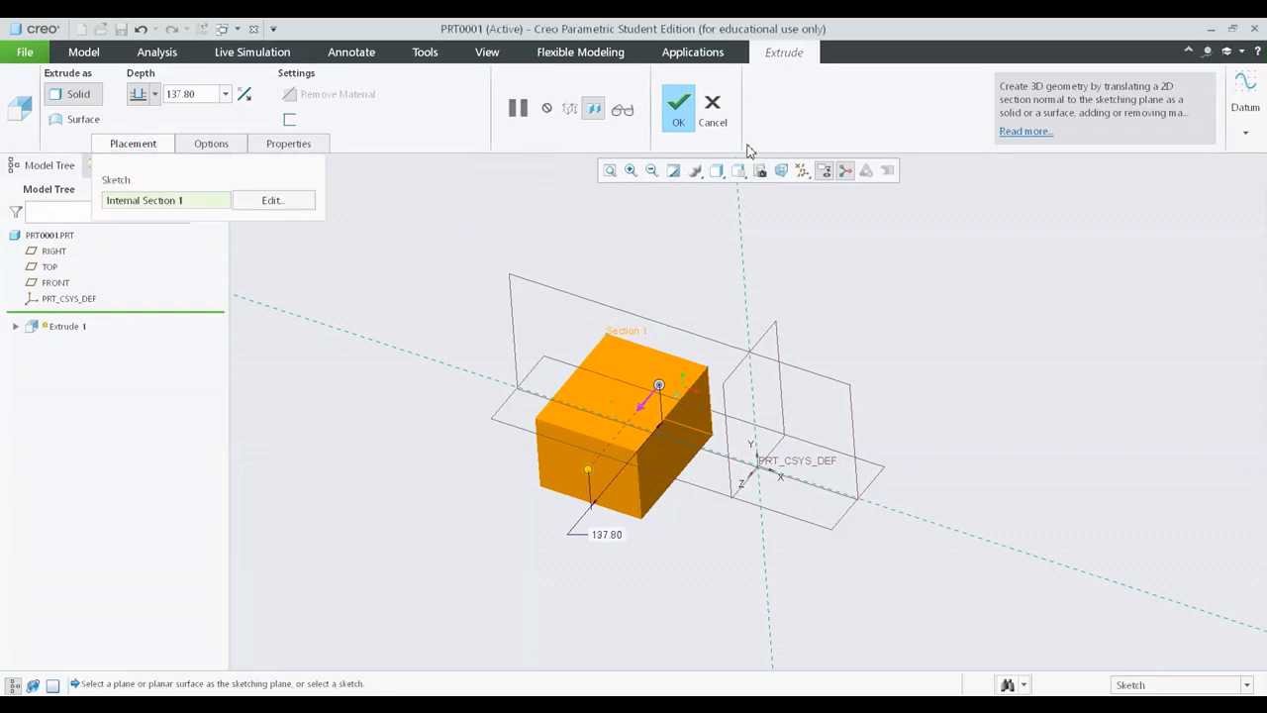
left_click(713, 107)
left_click(684, 394)
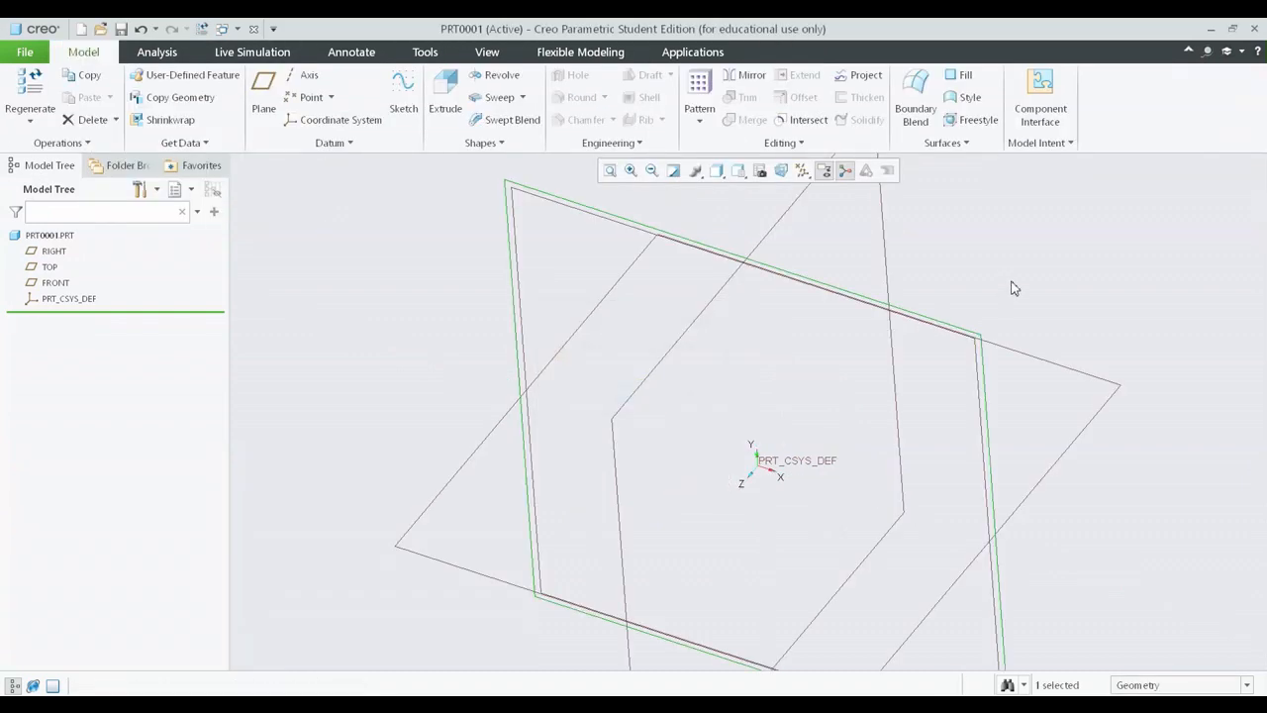
key("ctrl+d")
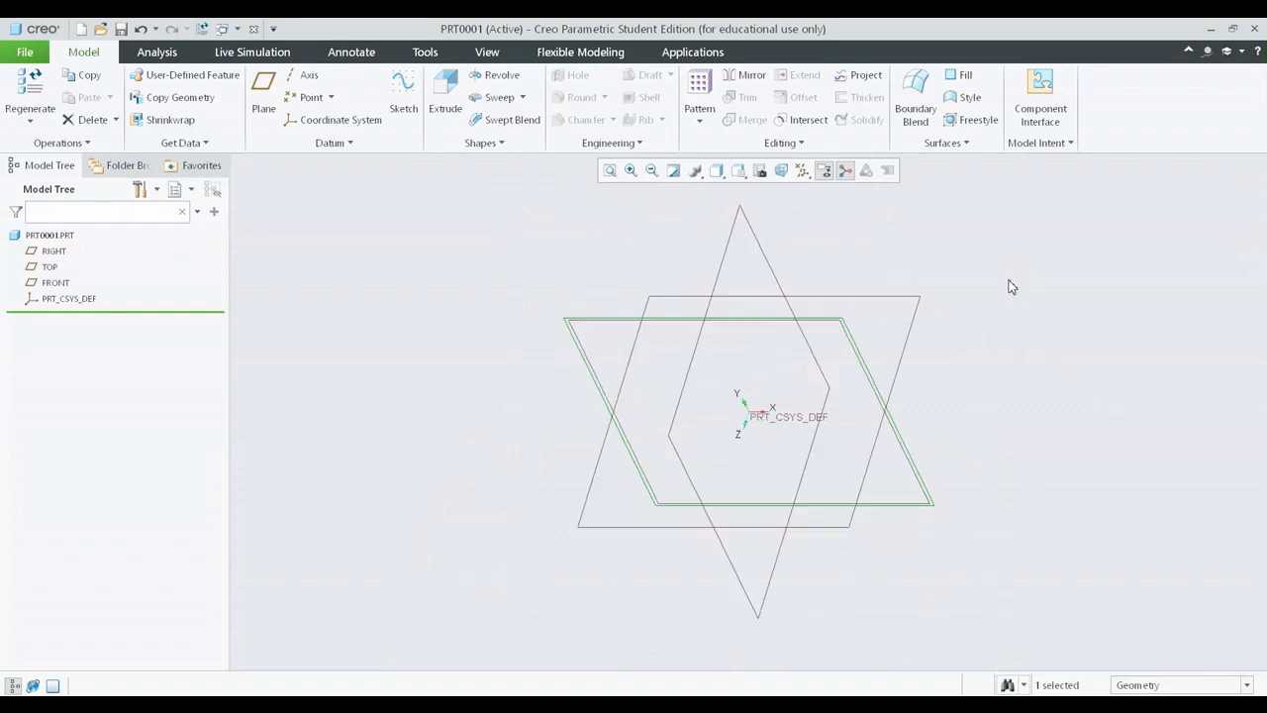
left_click(1011, 286)
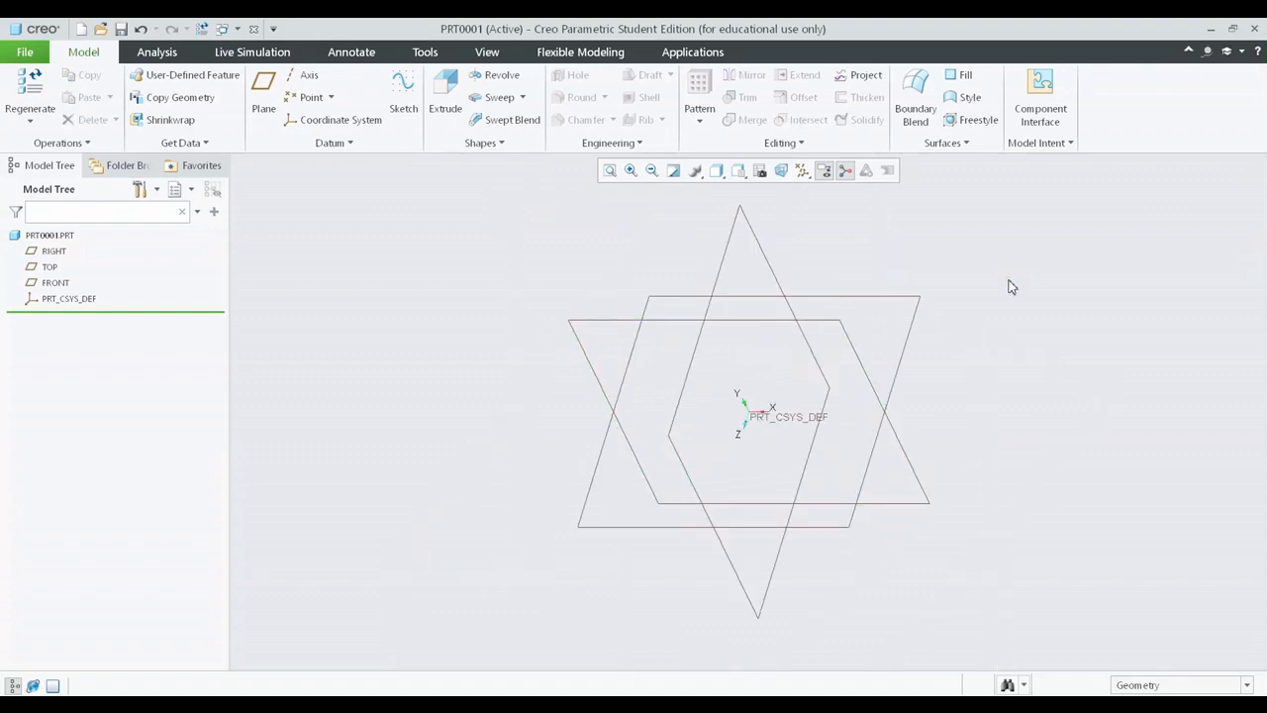
Step: Start a new extrude with its sketch on the FRONT plane and orient the sketch parallel to the screen
left_click(445, 99)
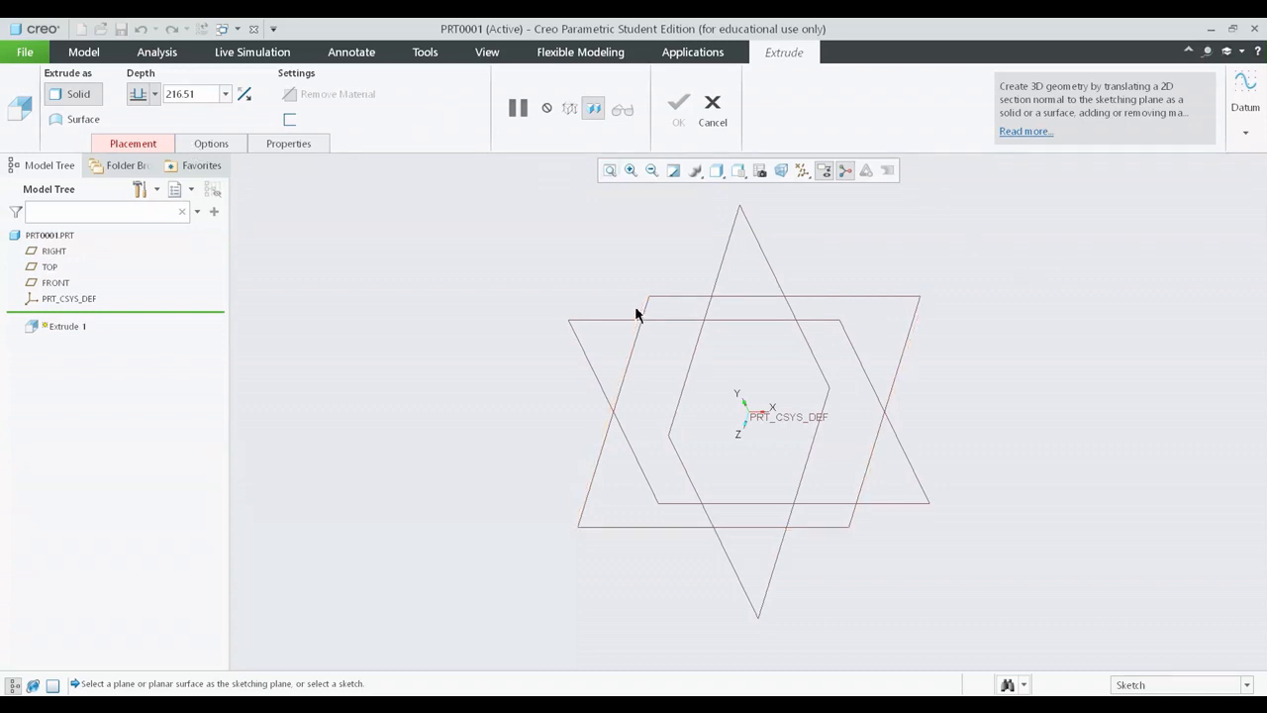
left_click(608, 327)
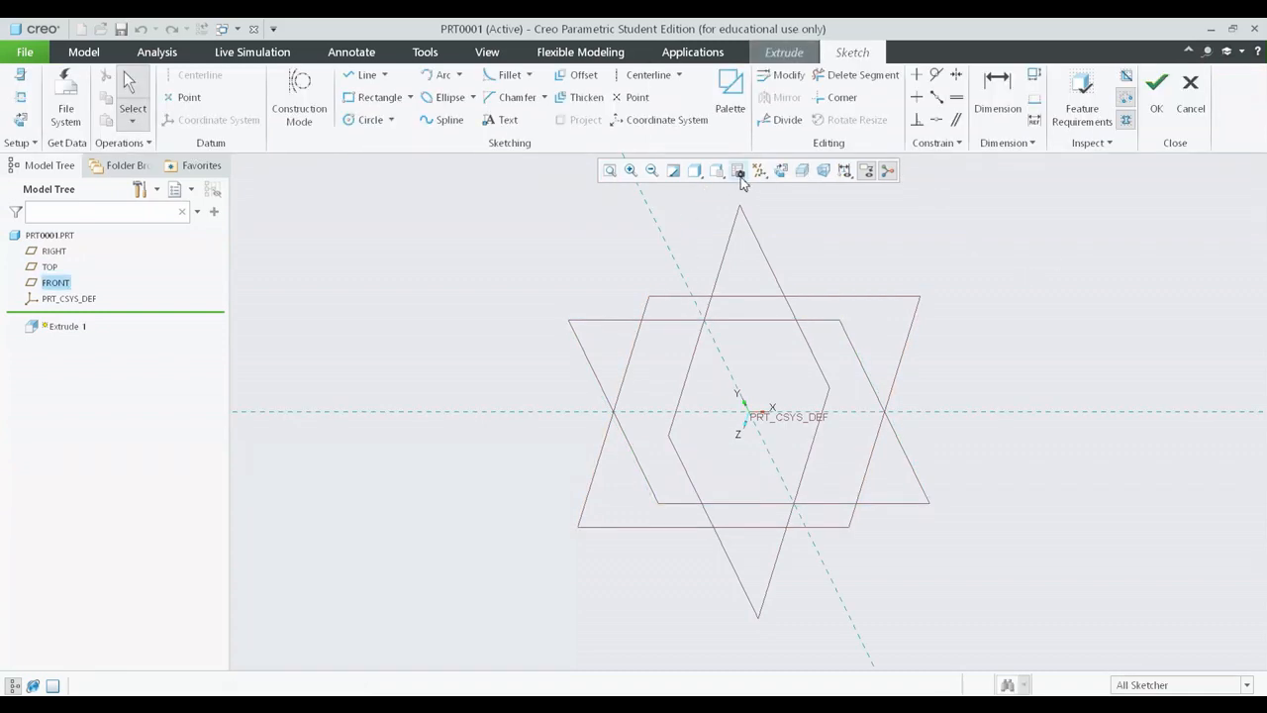
left_click(789, 175)
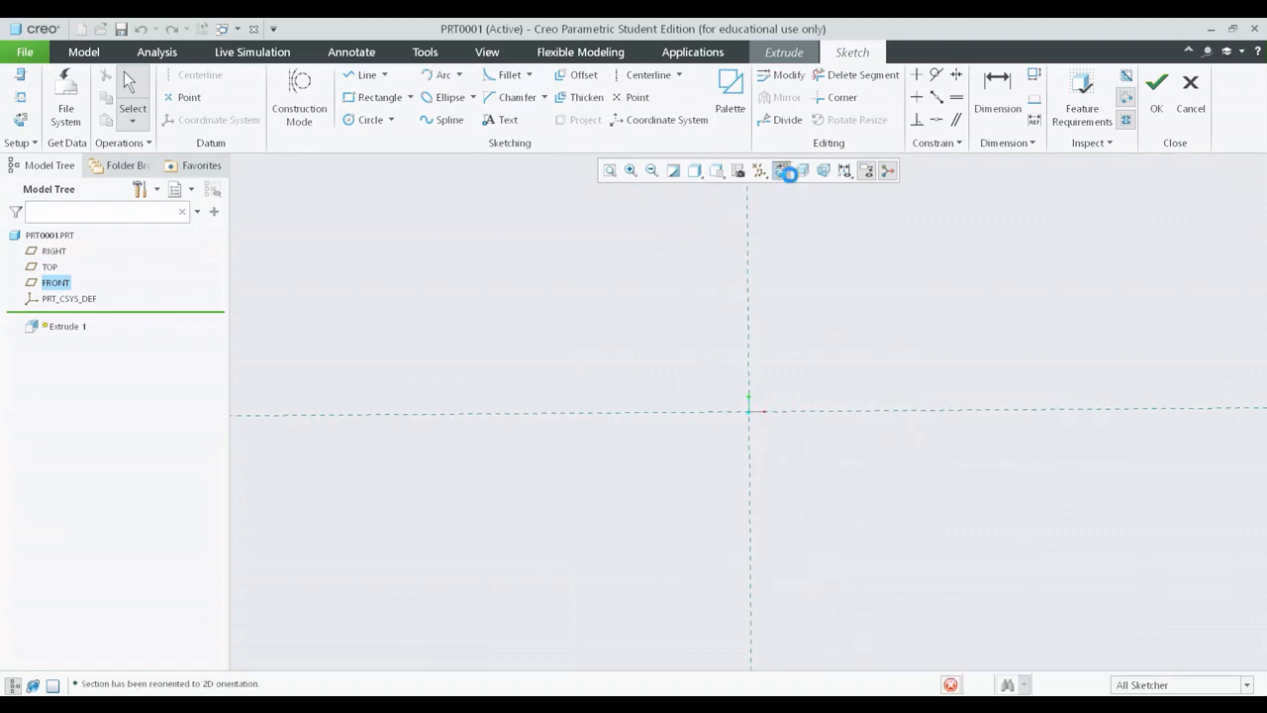
Step: Sketch a circle about 261 in diameter centred on the origin, keeping the sketch view parallel to the screen
left_click(368, 119)
left_click(749, 411)
left_click(825, 339)
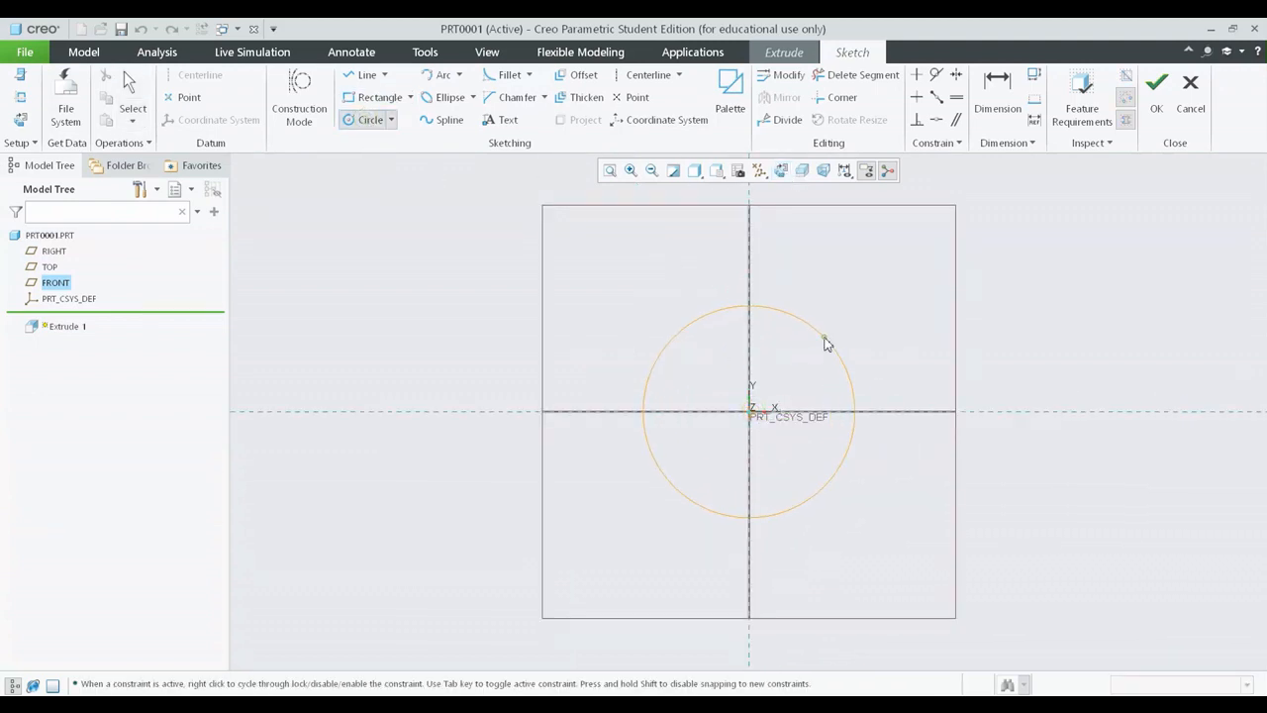
middle_click(906, 348)
middle_click_drag(628, 339, 588, 336)
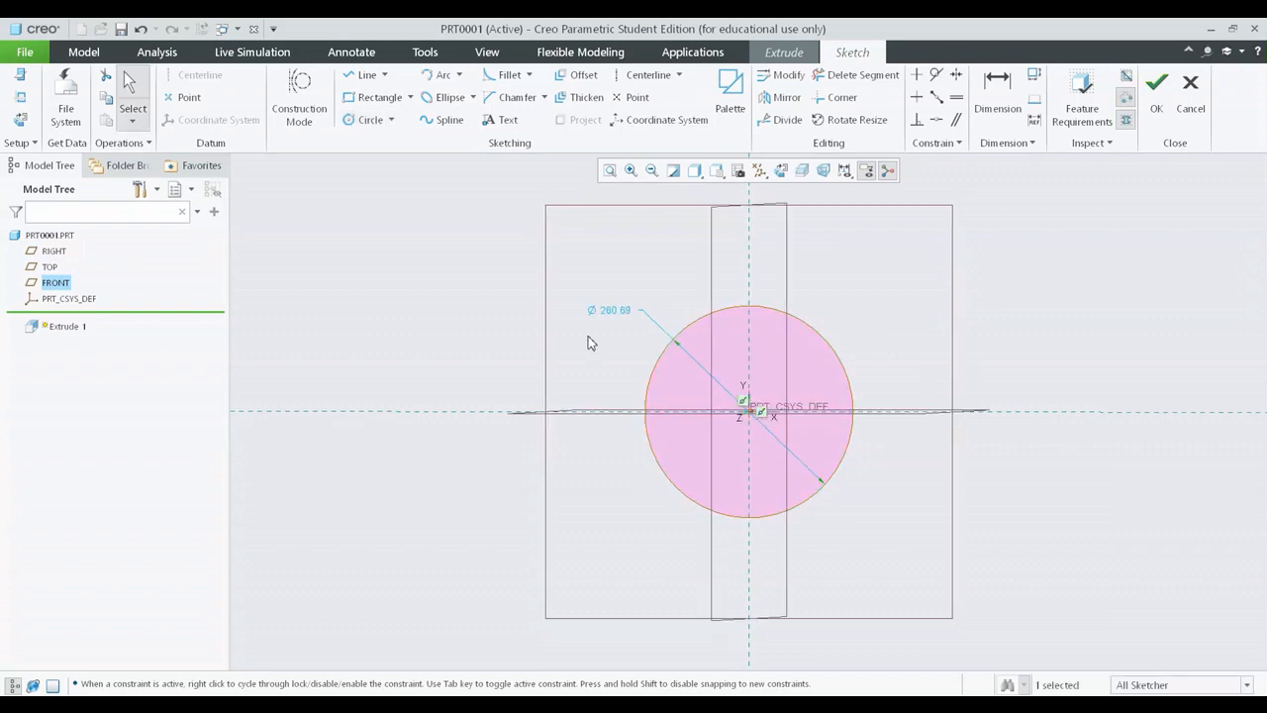
left_click(781, 170)
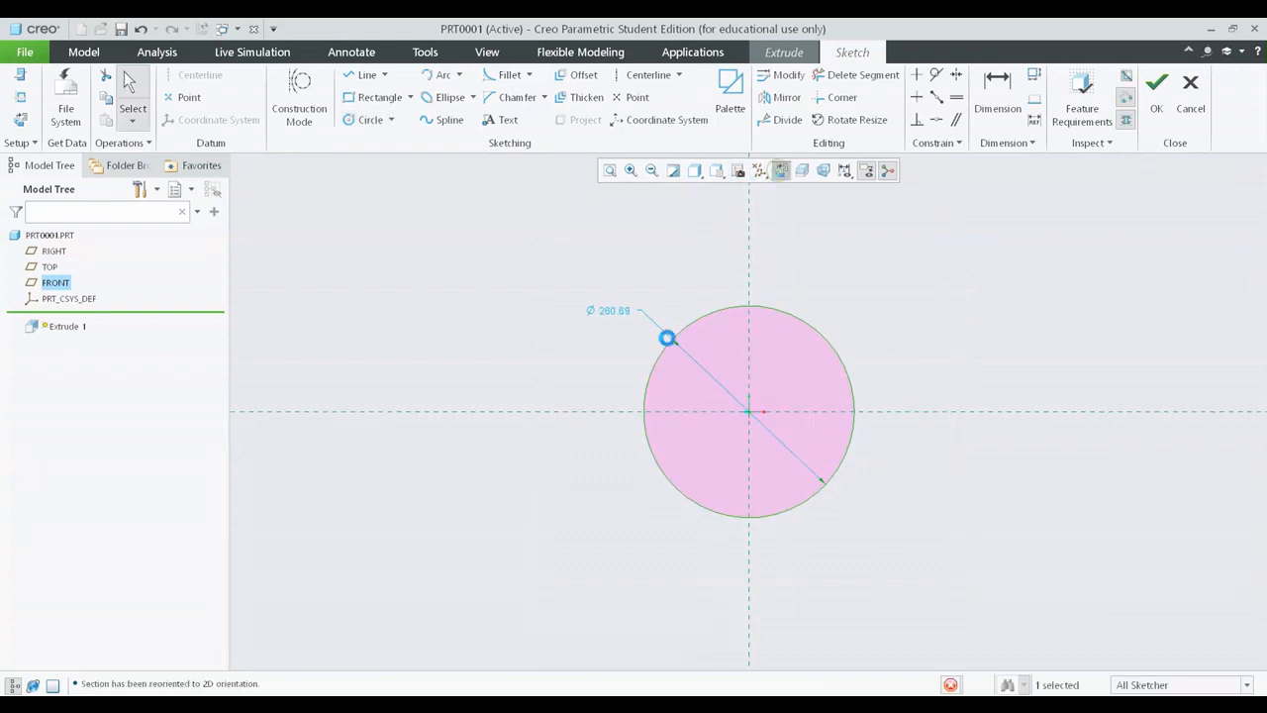
Step: Set the circle's diameter to 250 and finish the sketch as the section of the solid extrude
double_click(609, 311)
type("250")
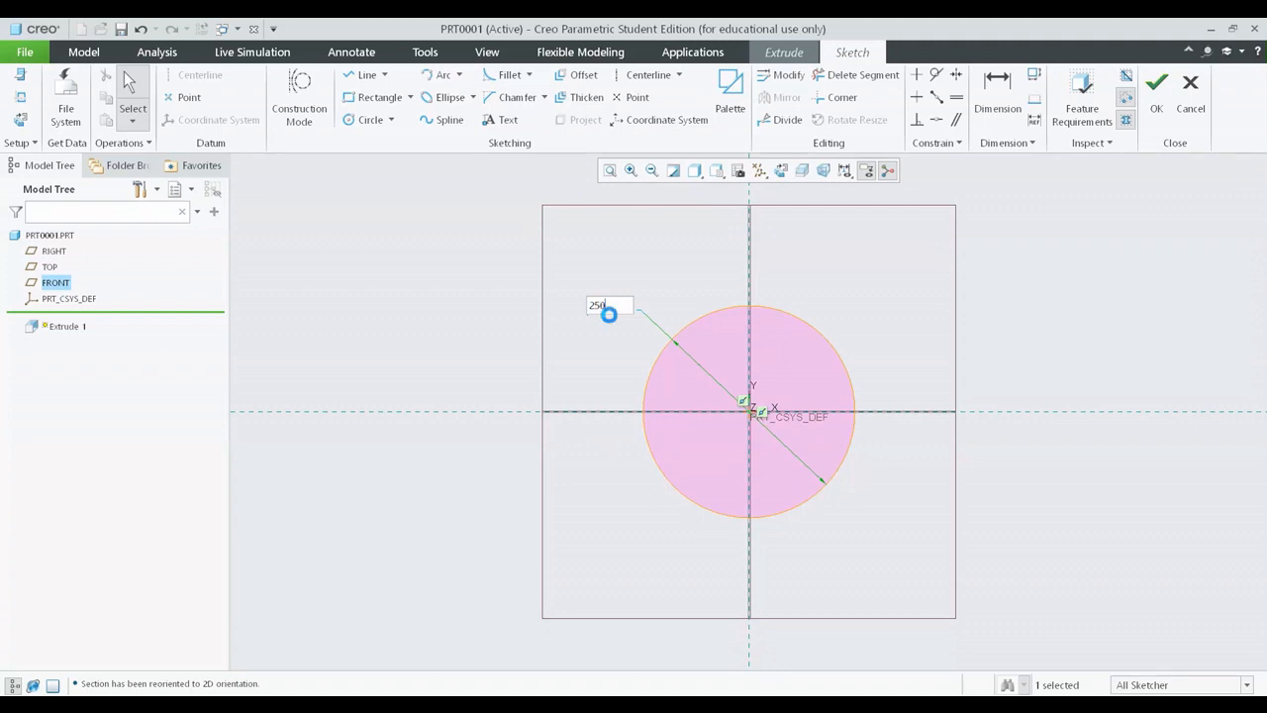
key("Return")
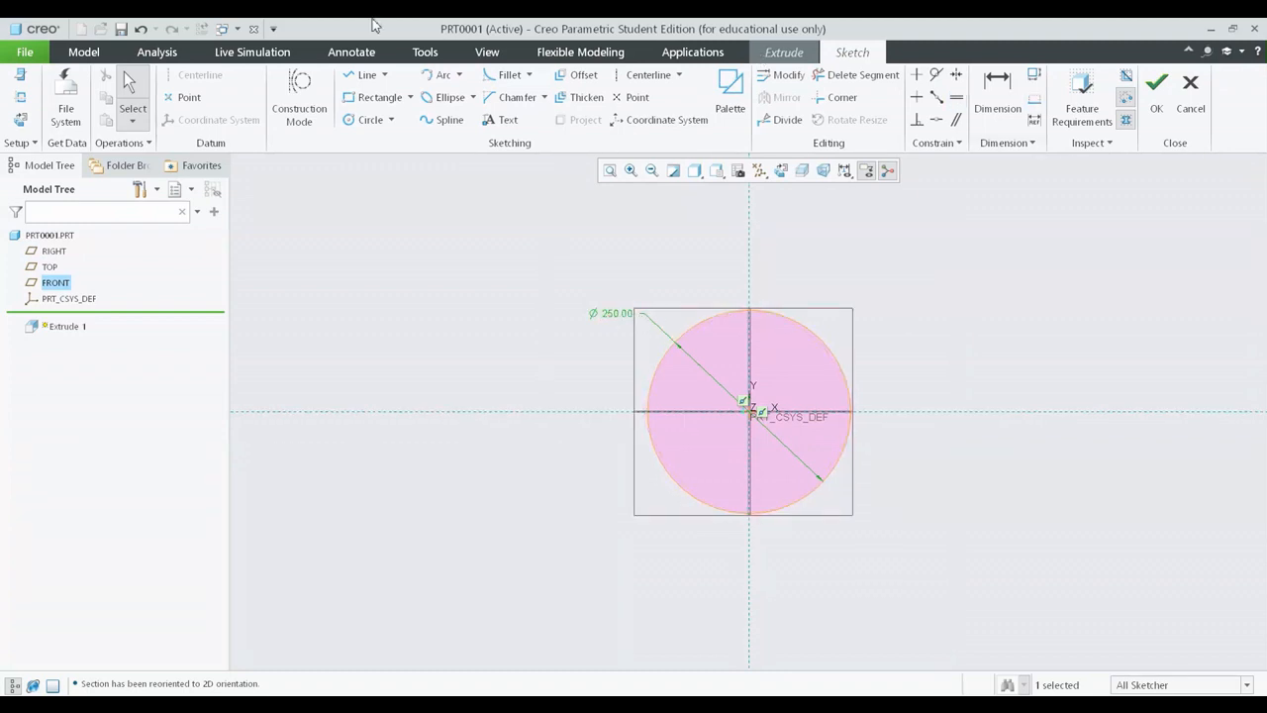
left_click(1158, 91)
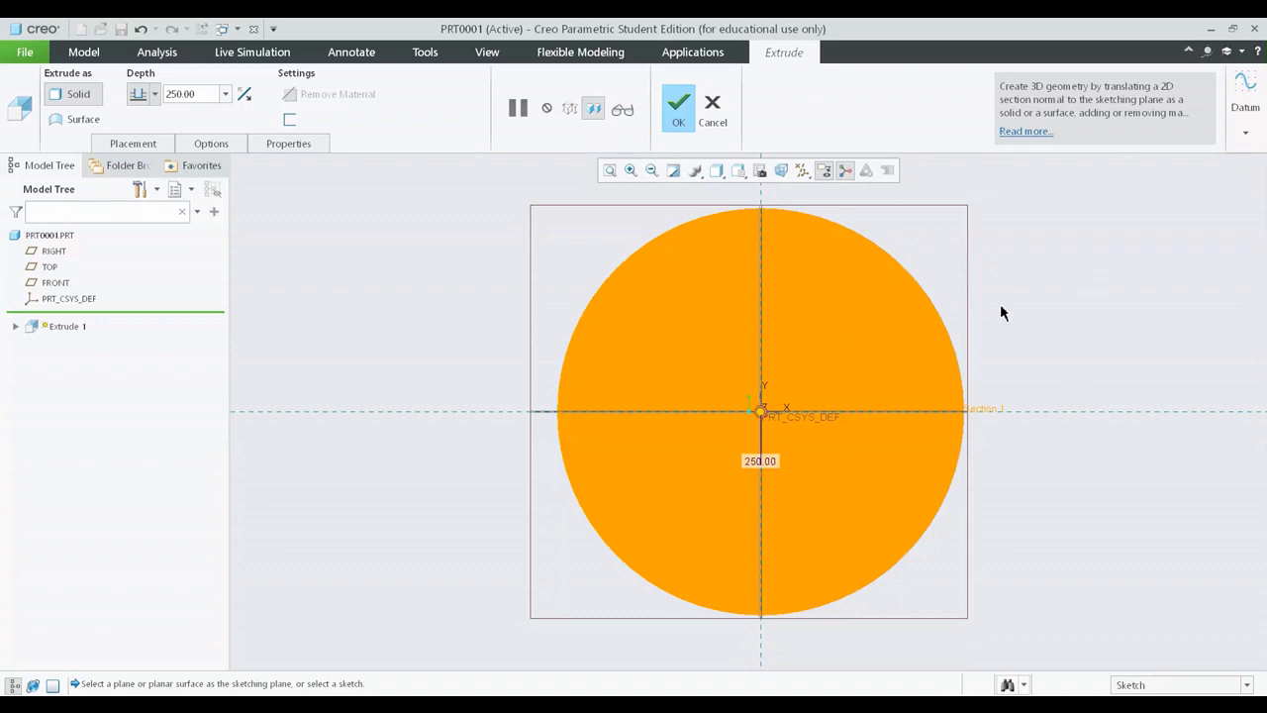
Step: Examine the previewed cylinder and its extrusion direction from the FRONT plane at several angles
middle_click_drag(1078, 347, 718, 292)
scroll(613, 283, "down", 2)
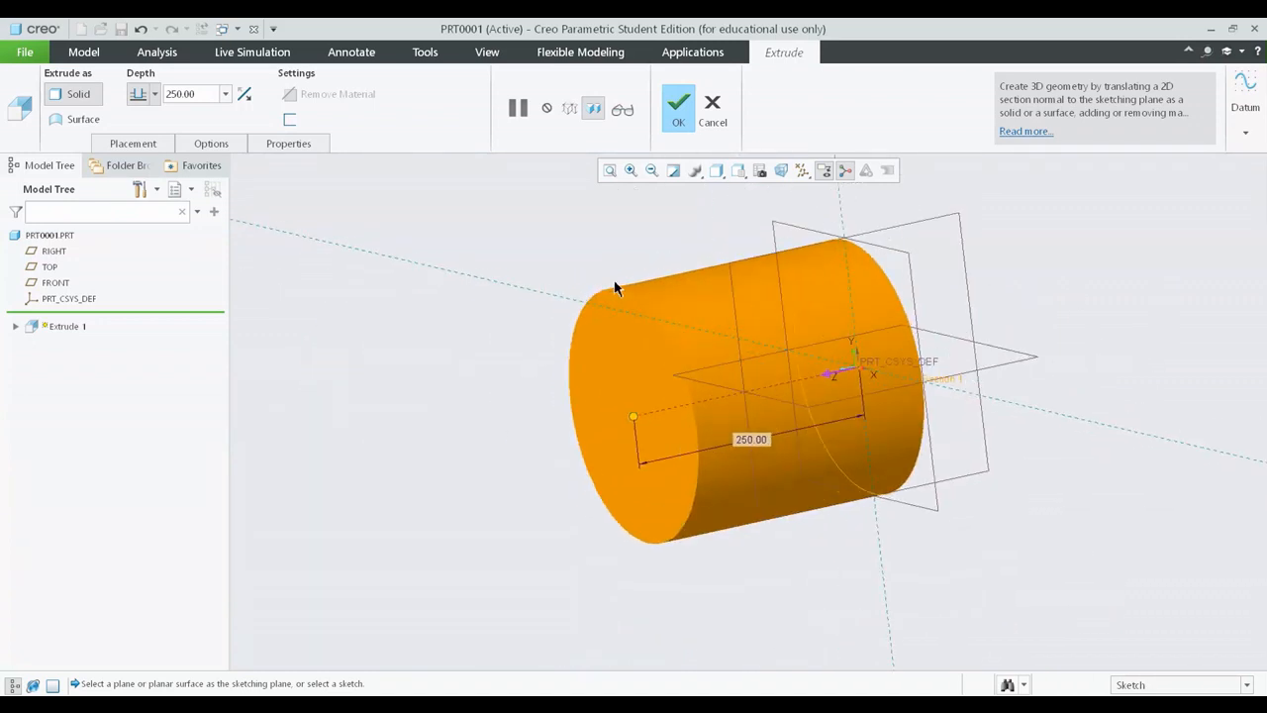
middle_click_drag(624, 283, 581, 436, "shift")
scroll(560, 367, "up", 3)
scroll(652, 404, "down", 2)
scroll(651, 404, "up", 2)
middle_click_drag(651, 404, 527, 299)
scroll(525, 294, "down", 1)
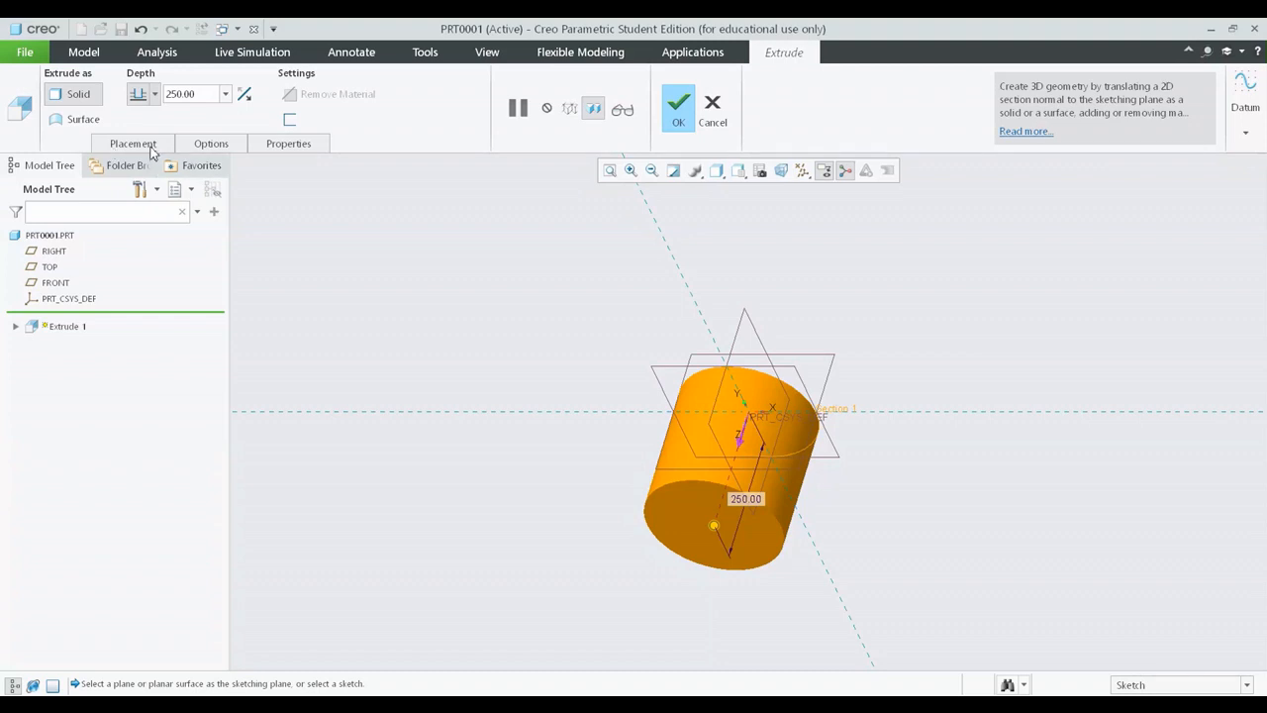
Step: Set the cylinder's Side 1 blind depth to 500
left_click(211, 144)
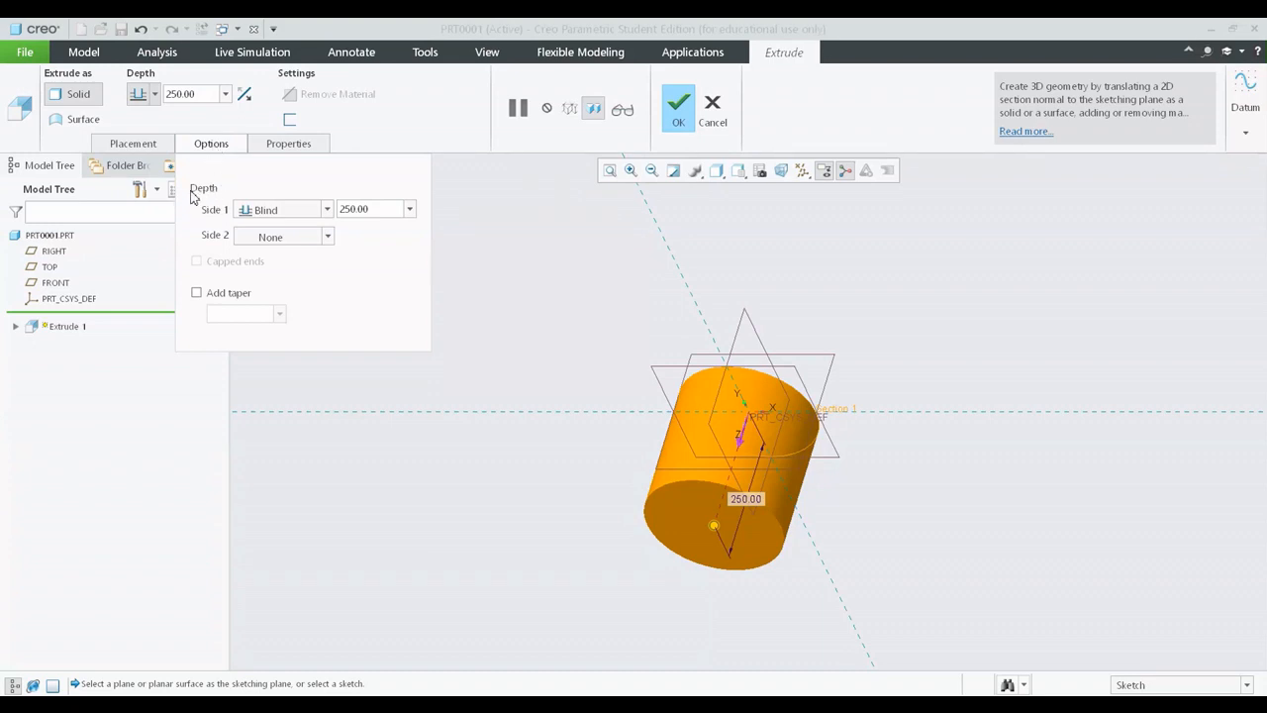
left_click(164, 98)
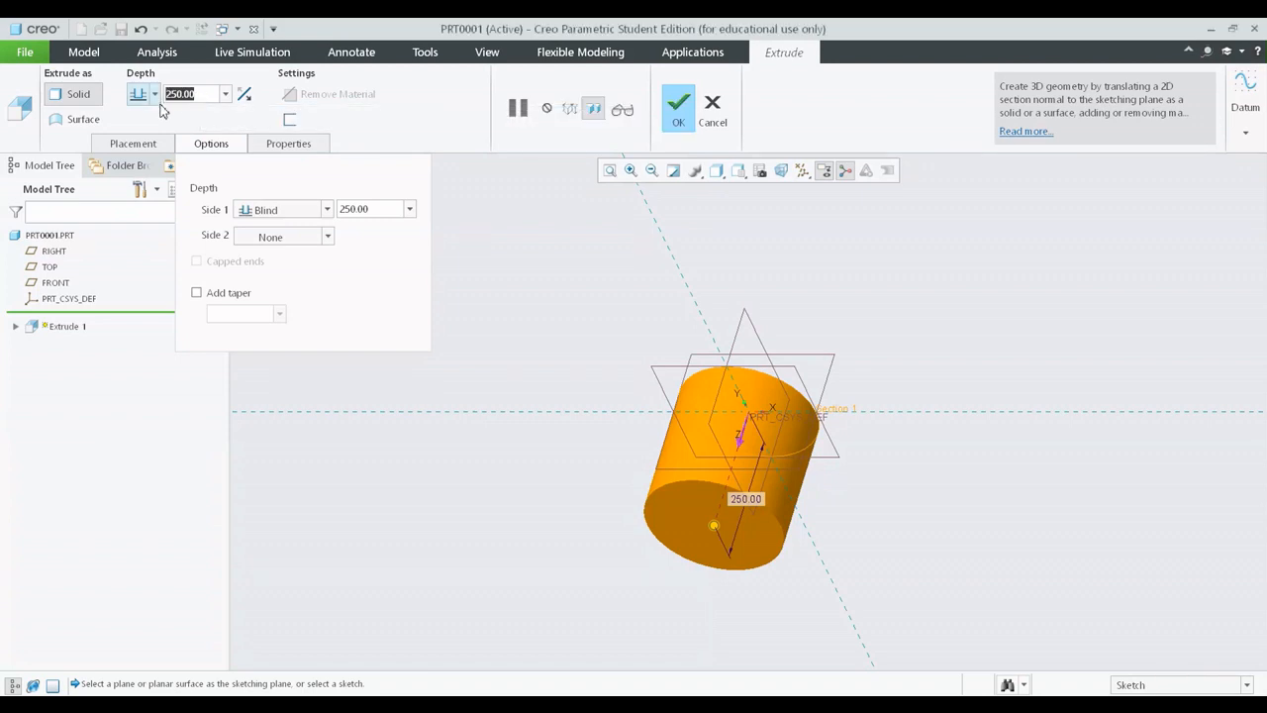
left_click(353, 217)
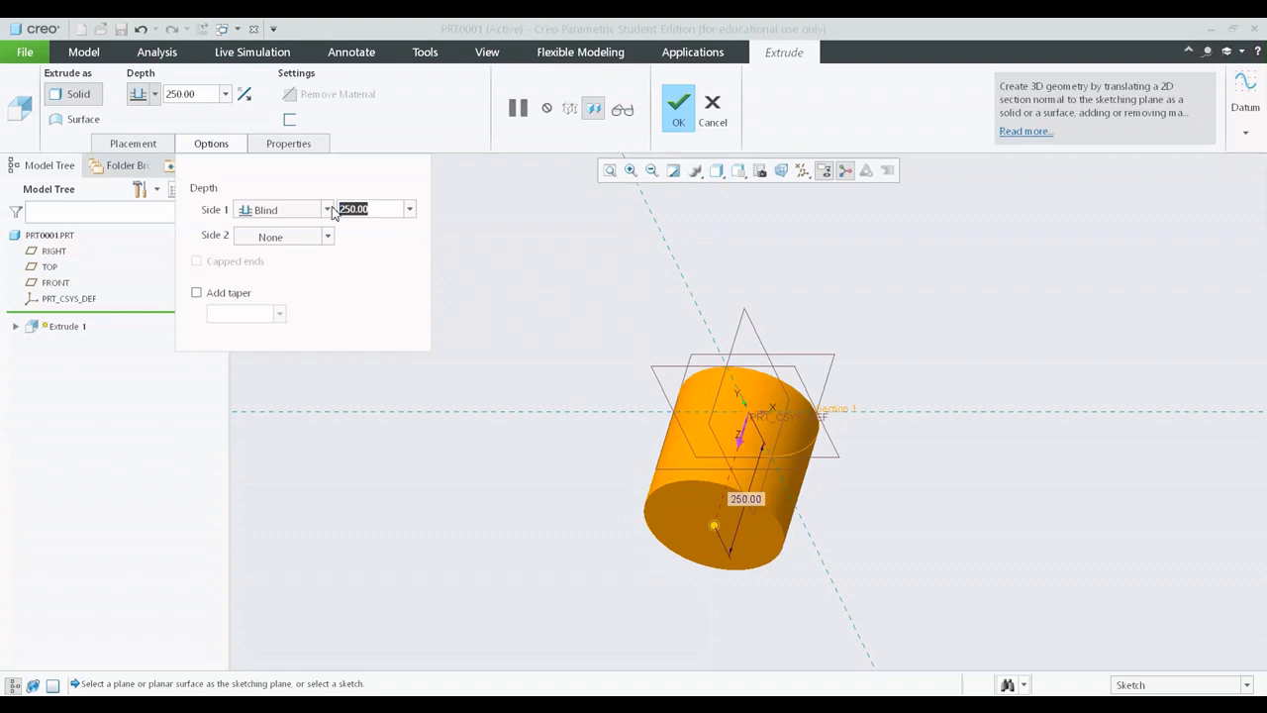
type("5")
key("Return")
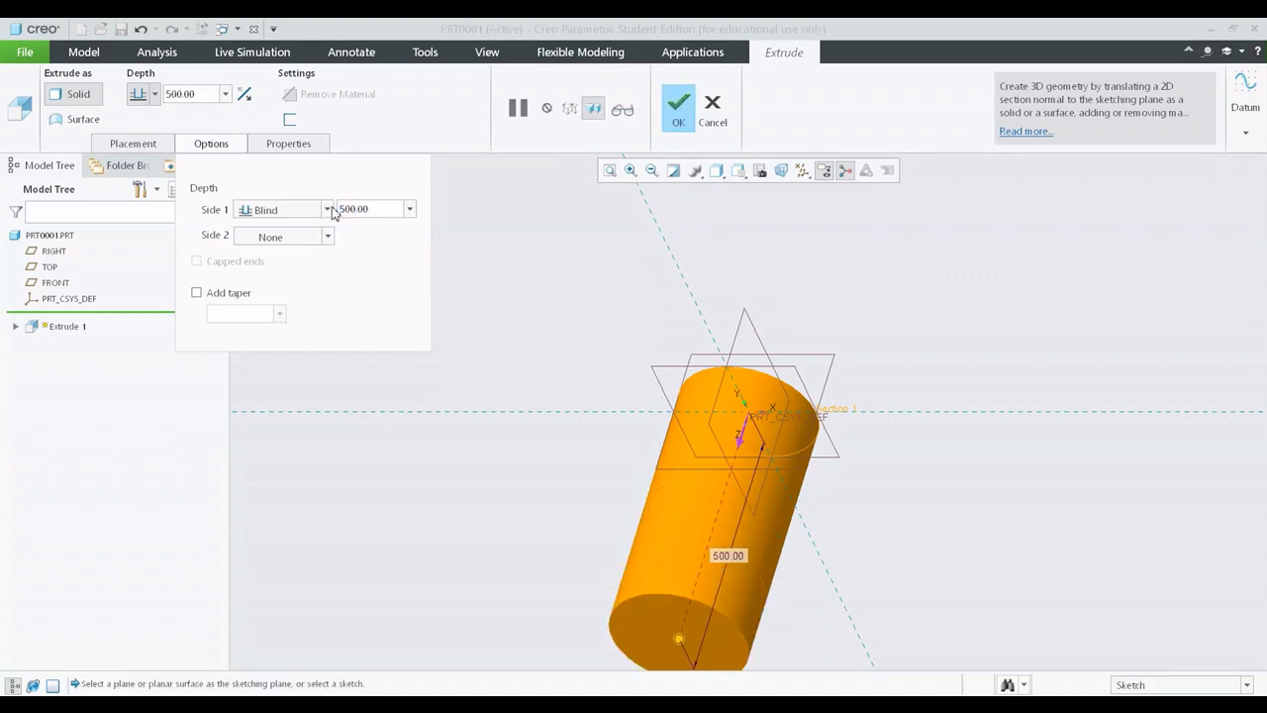
scroll(892, 425, "up", 2)
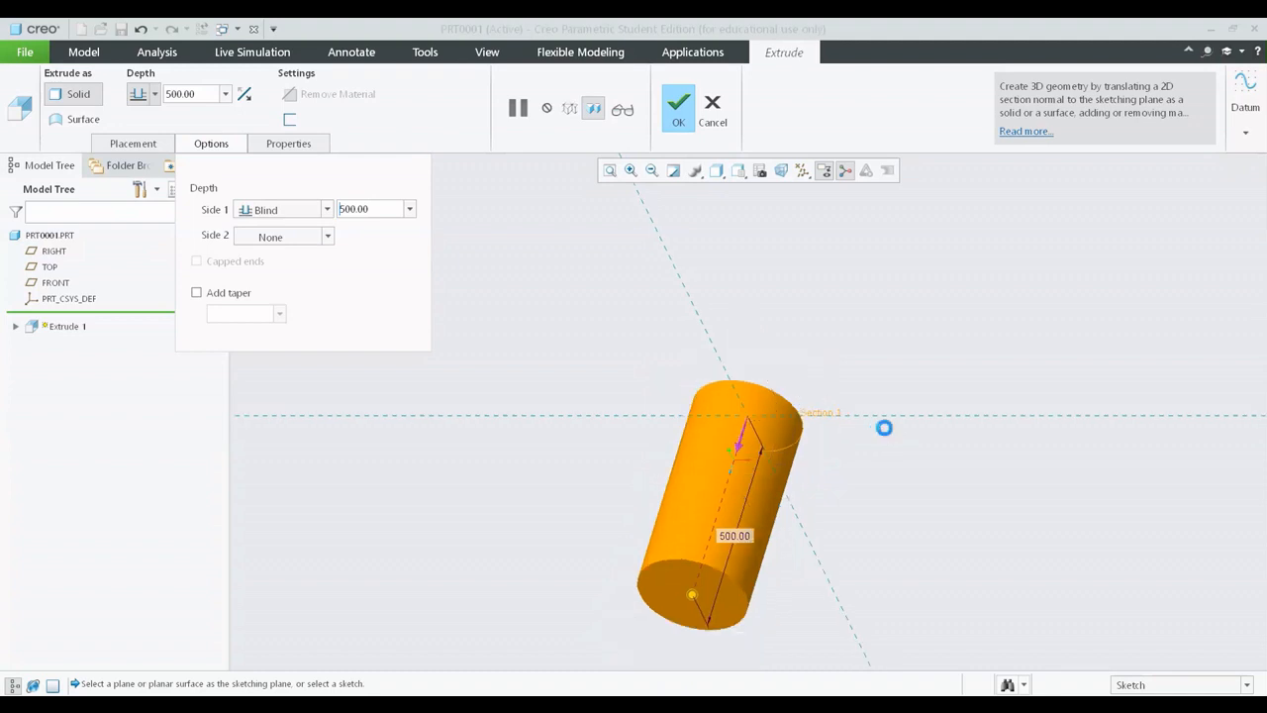
middle_click_drag(882, 426, 893, 378, "shift")
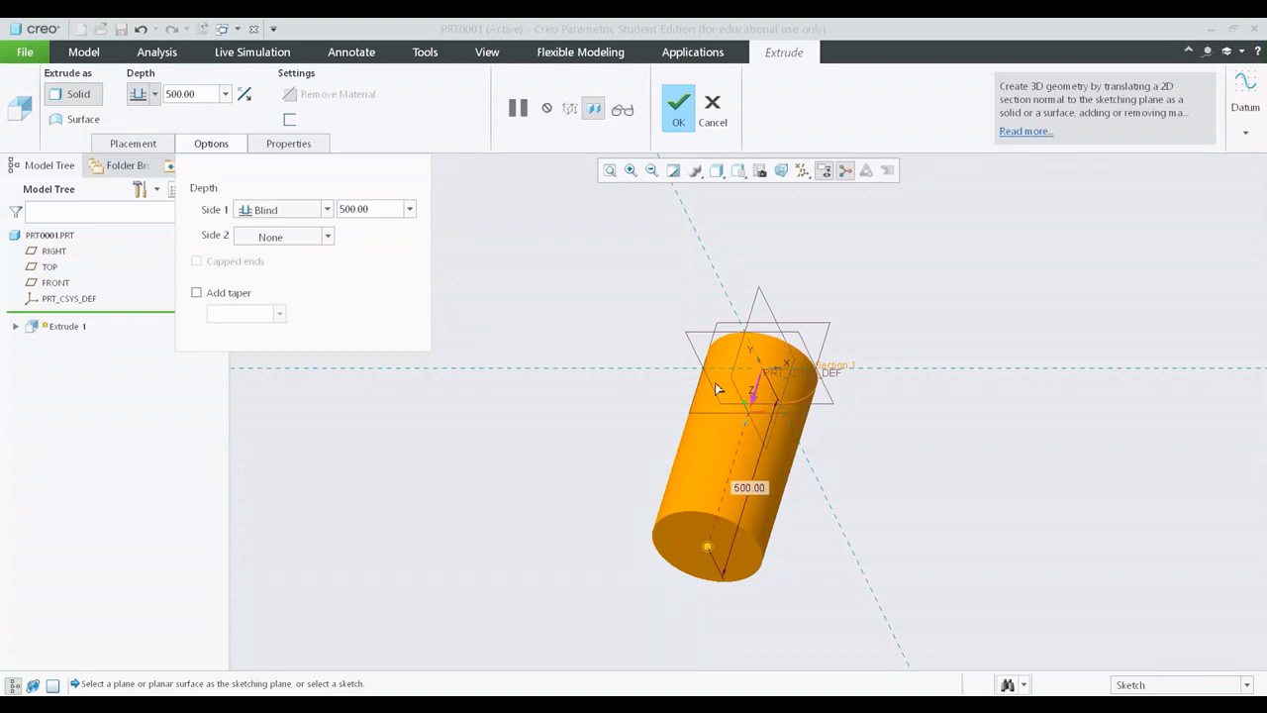
middle_click_drag(877, 365, 829, 405, "shift")
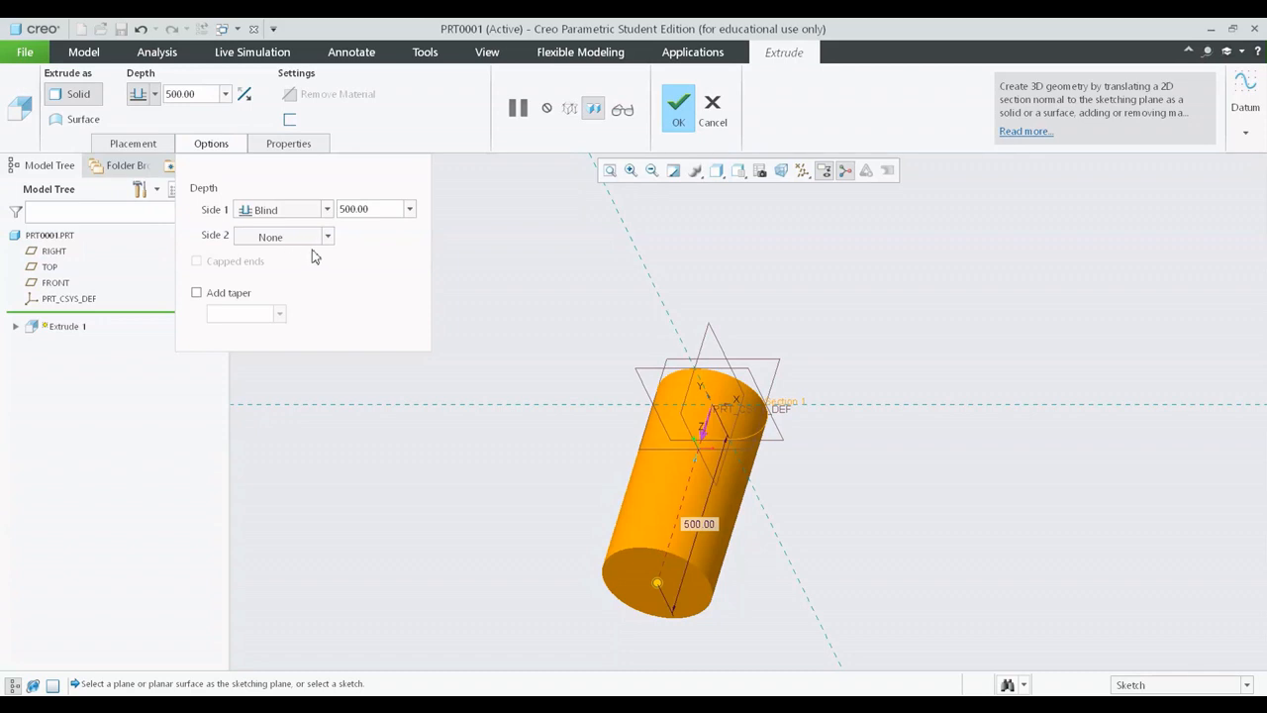
left_click(212, 143)
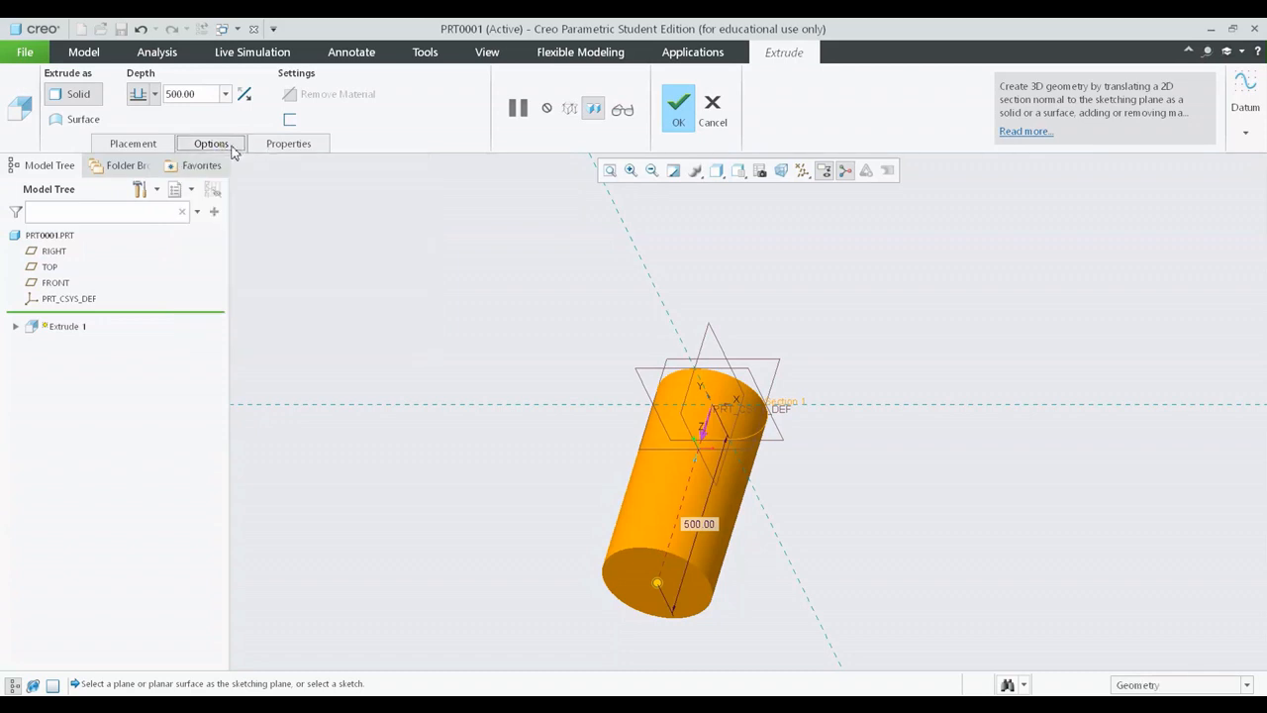
left_click(213, 145)
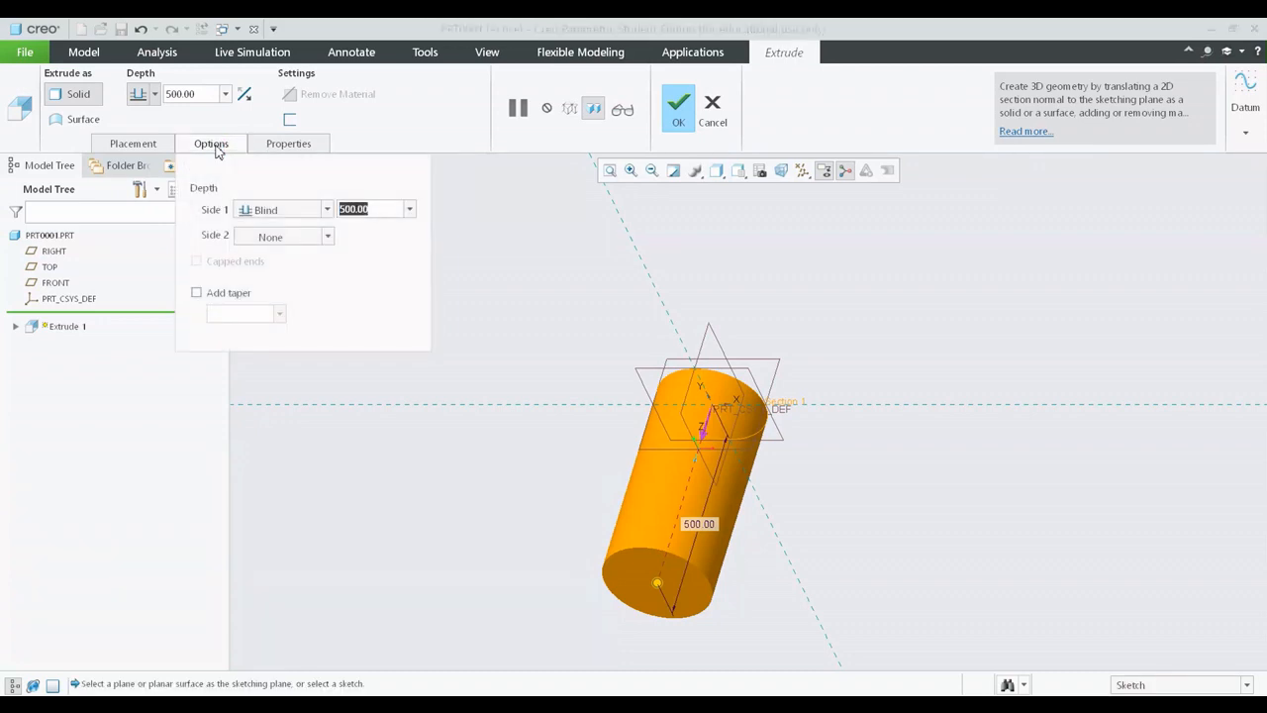
left_click(214, 145)
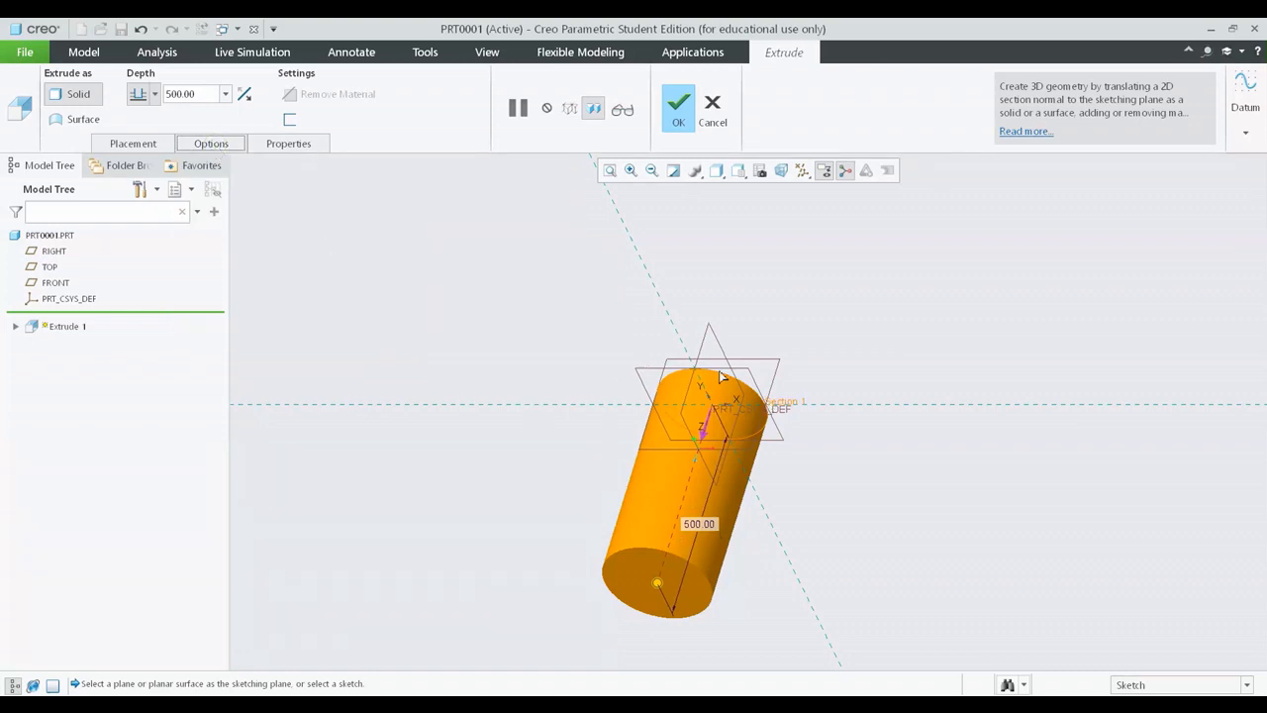
Step: Set the Side 2 depth type to Blind so the cylinder also extrudes in the second direction from the sketching plane
left_click(243, 144)
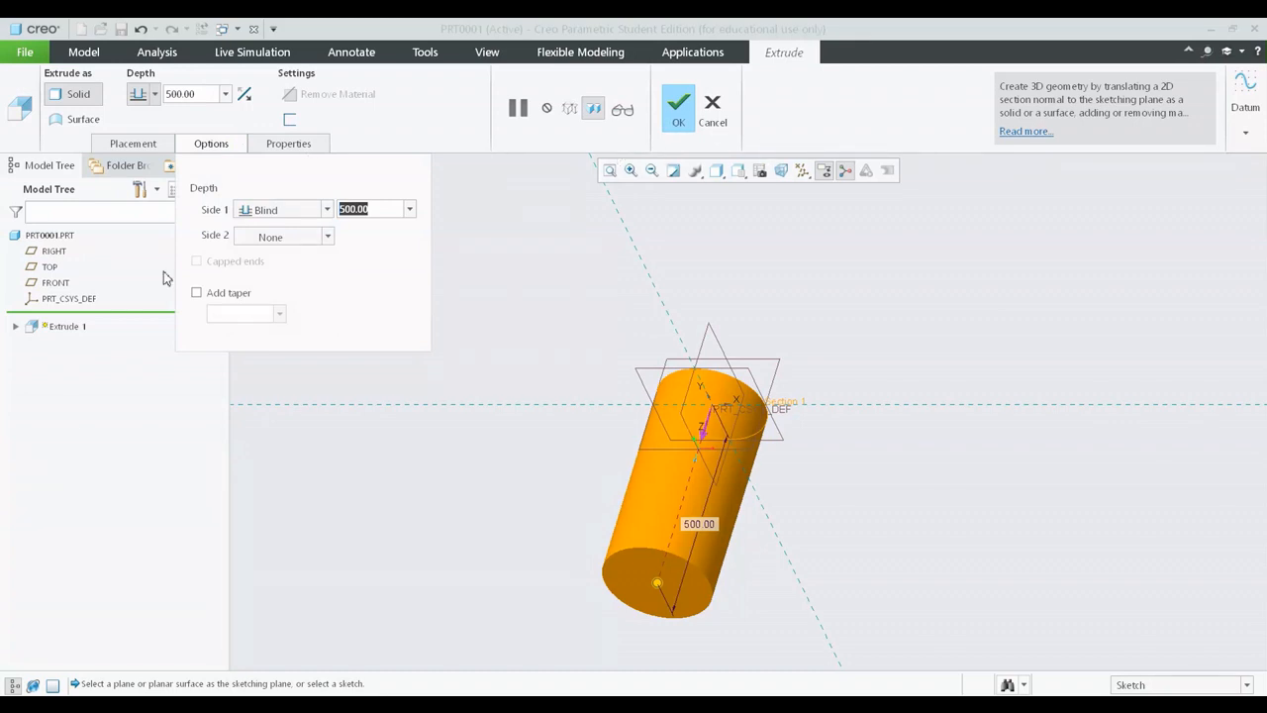
left_click(311, 237)
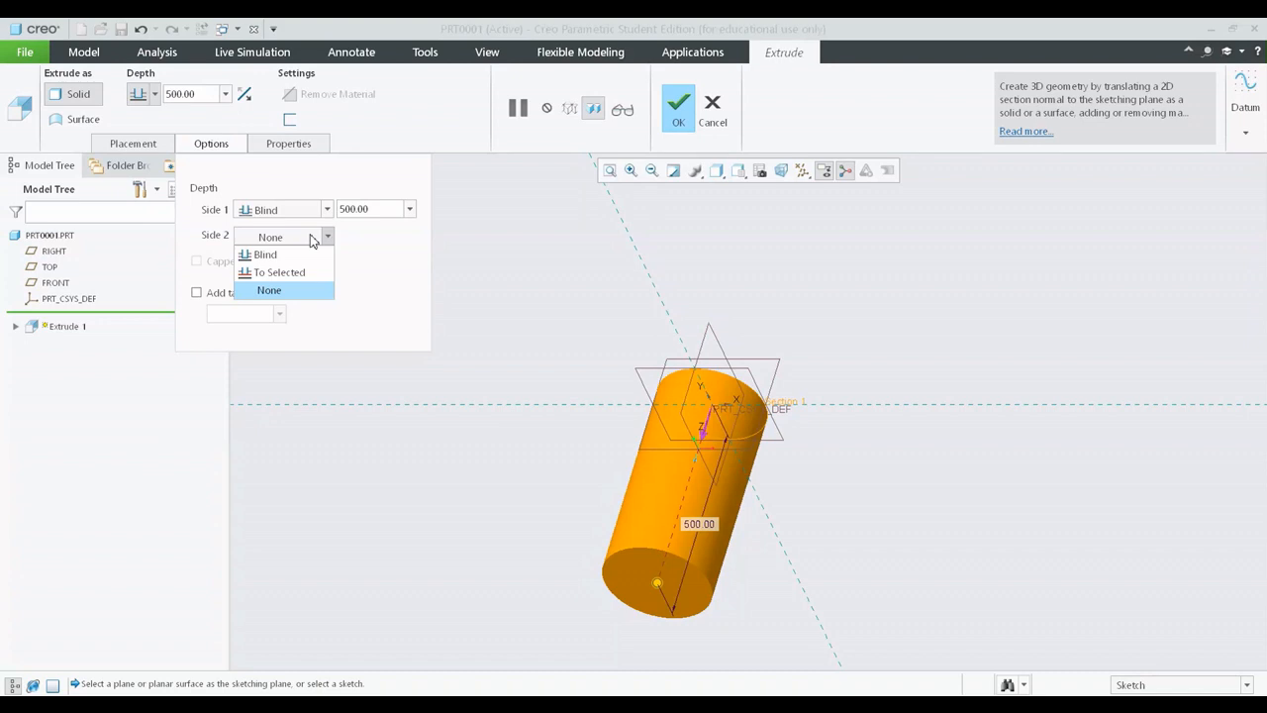
left_click(311, 238)
left_click(311, 238)
left_click(330, 237)
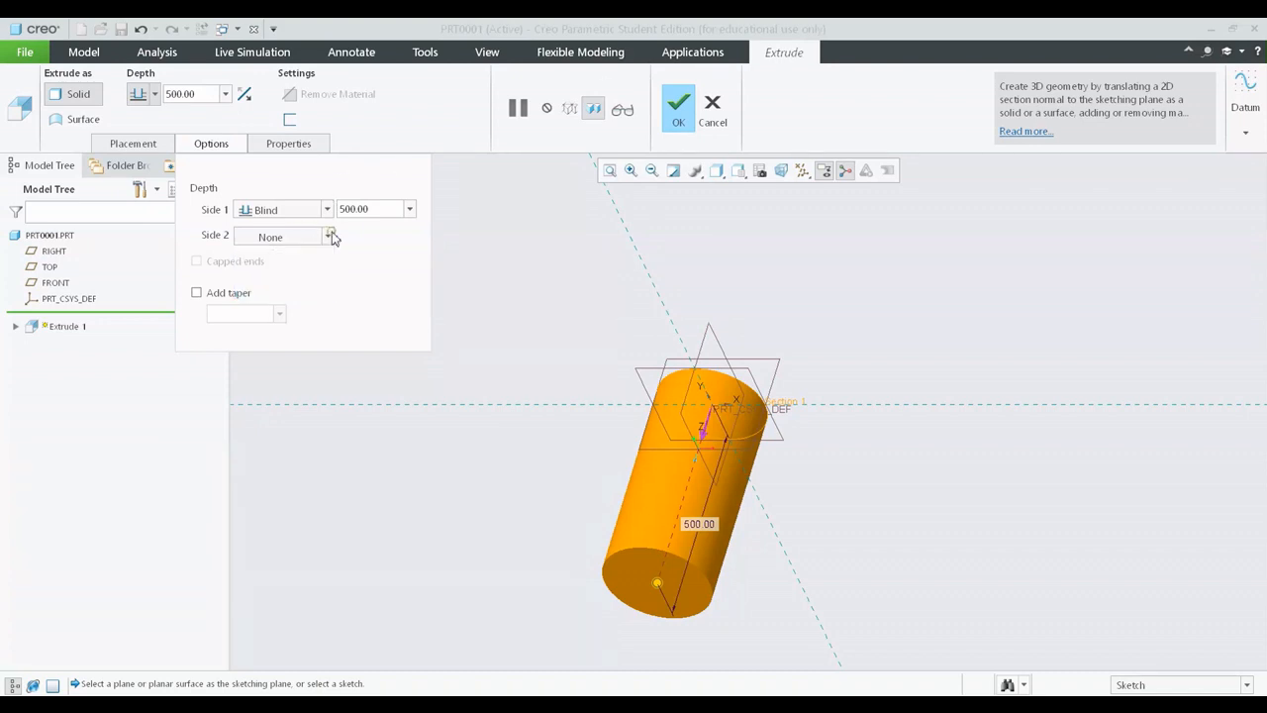
left_click(331, 236)
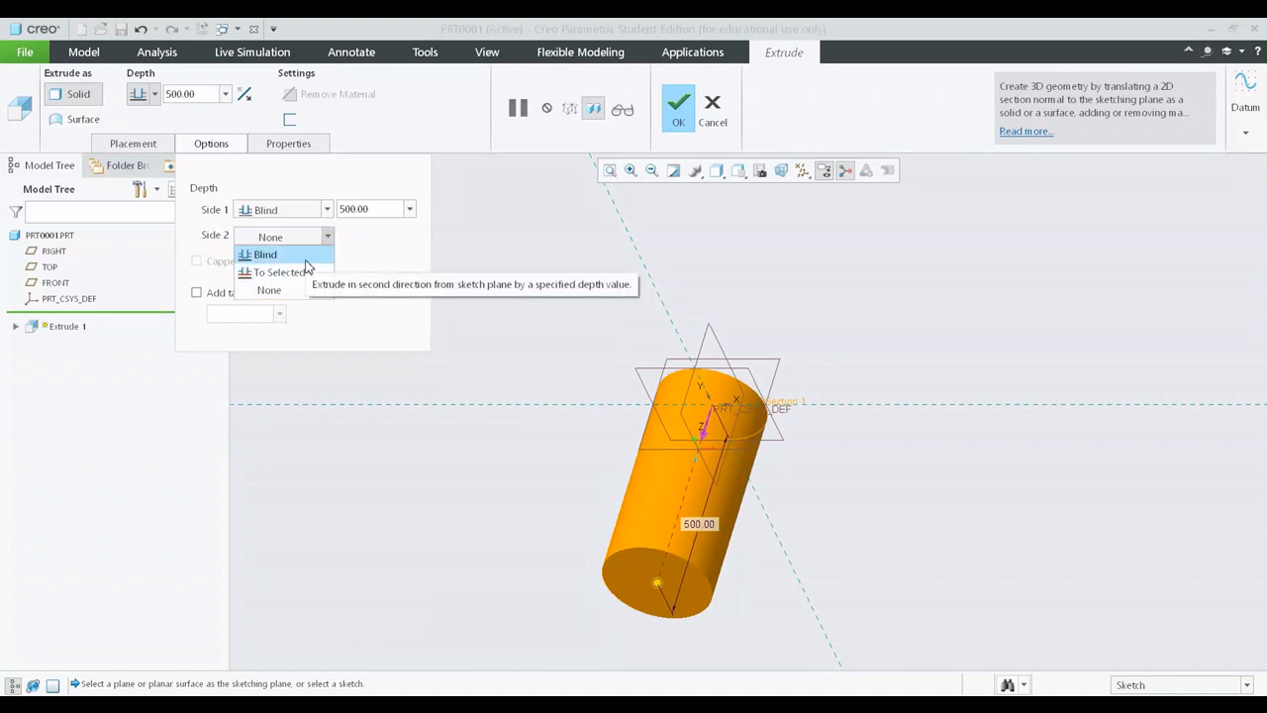
left_click(306, 257)
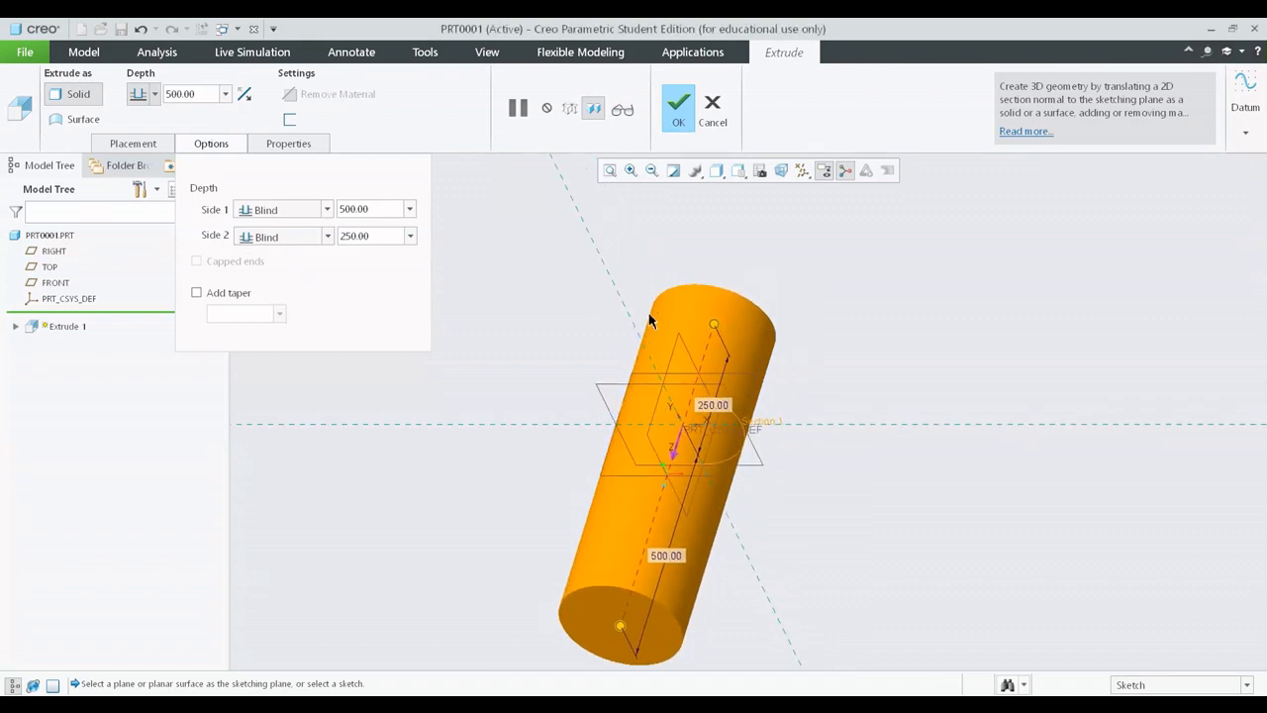
Step: Adjust both cylinder ends freehand with the depth handles, to about 338 on Side 1 and about 471 on Side 2
left_click_drag(717, 335, 773, 285)
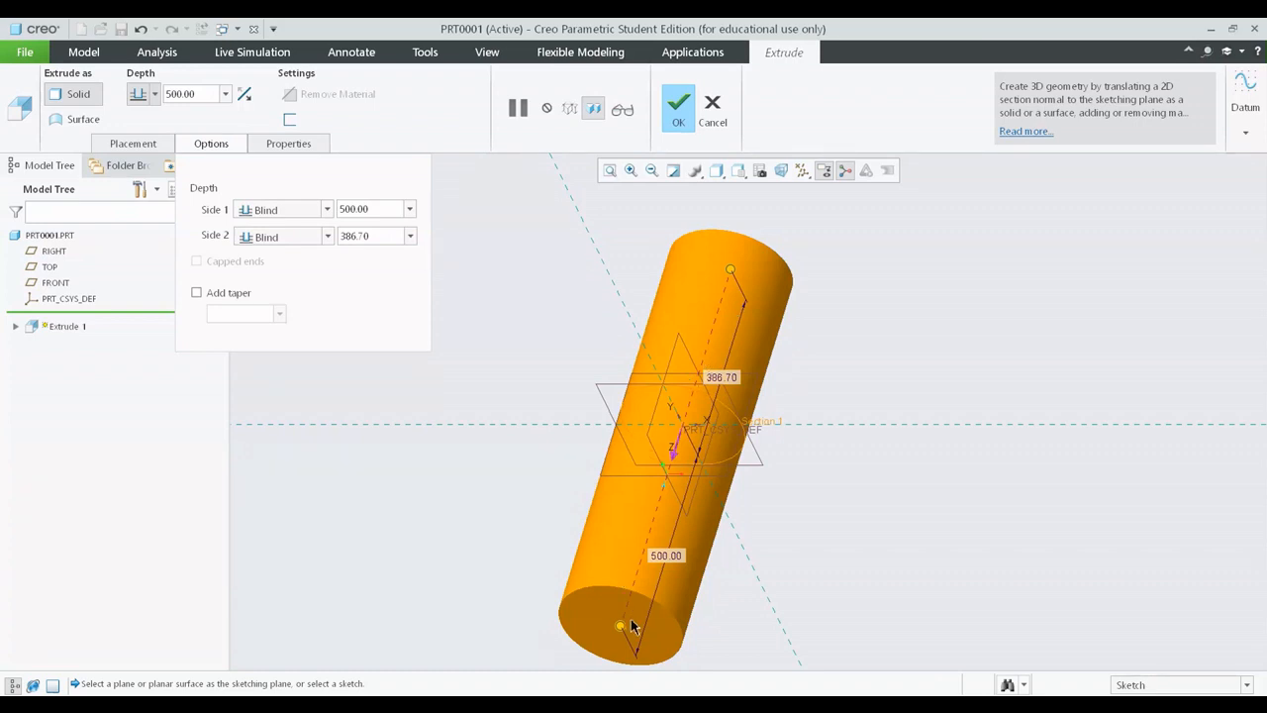
left_click_drag(621, 630, 709, 590)
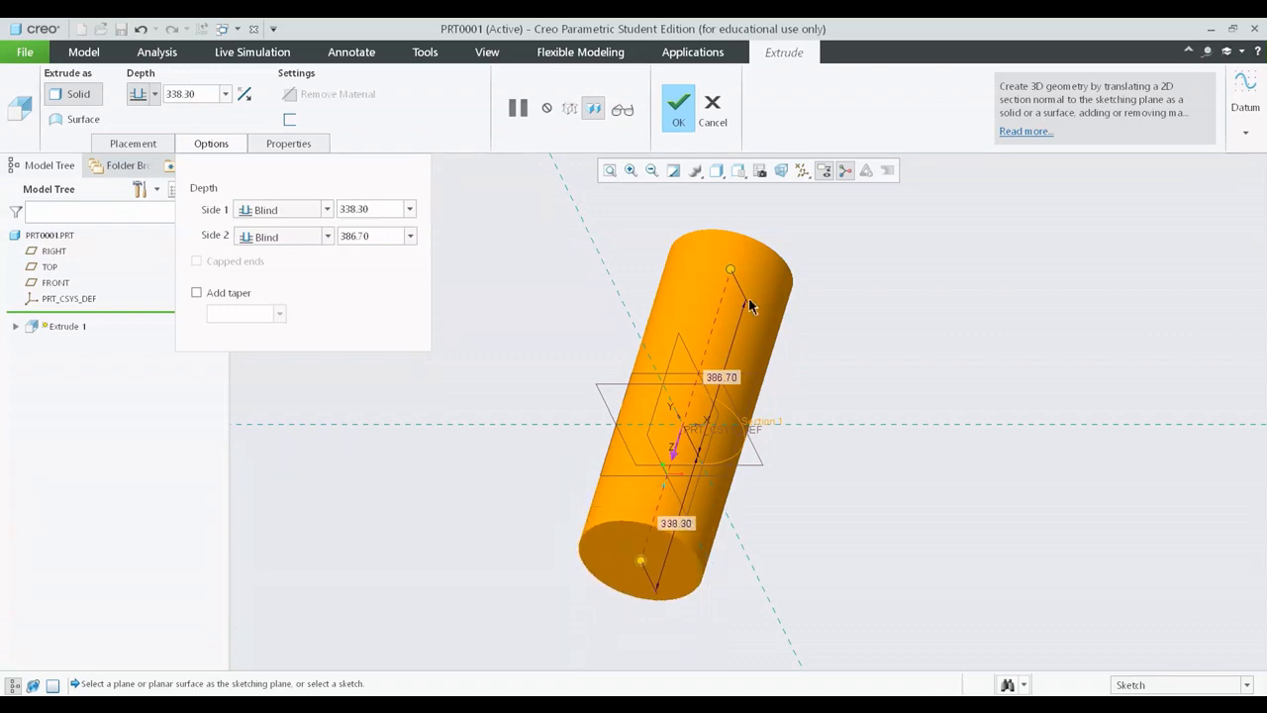
left_click_drag(730, 270, 741, 238)
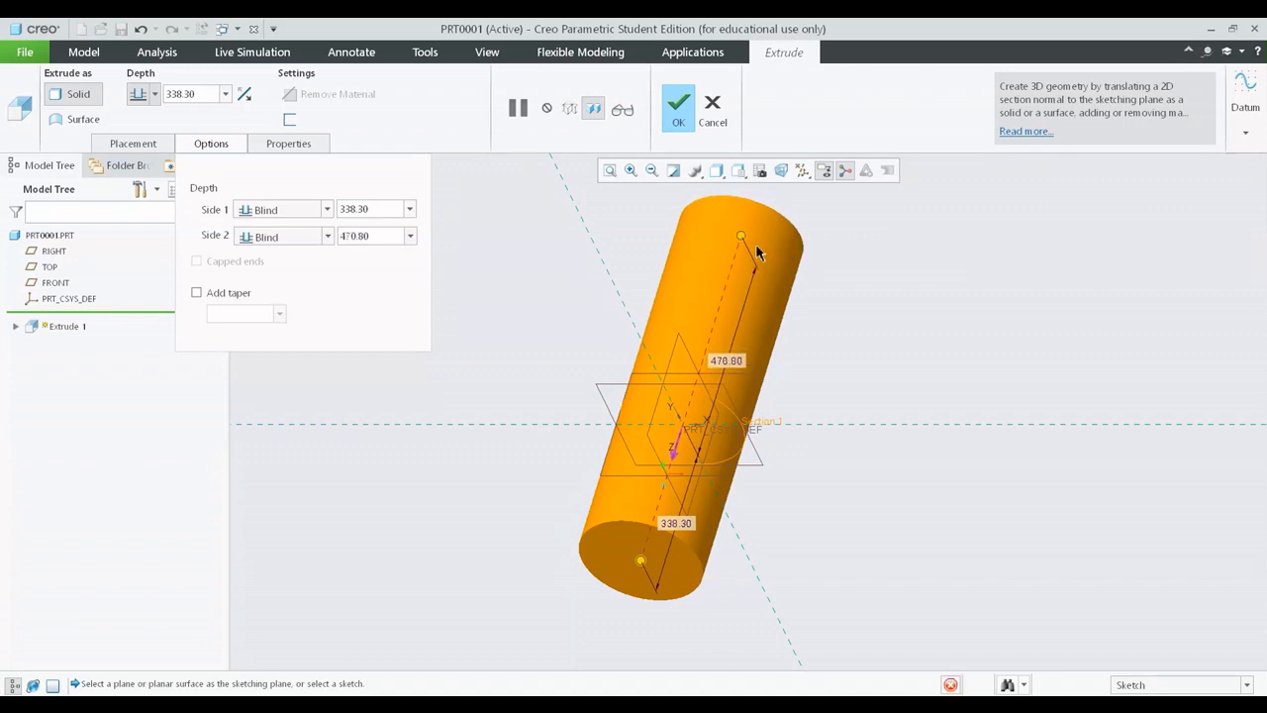
Step: Set the cylinder's blind depths to 500 on Side 2 and 250 on Side 1
double_click(385, 242)
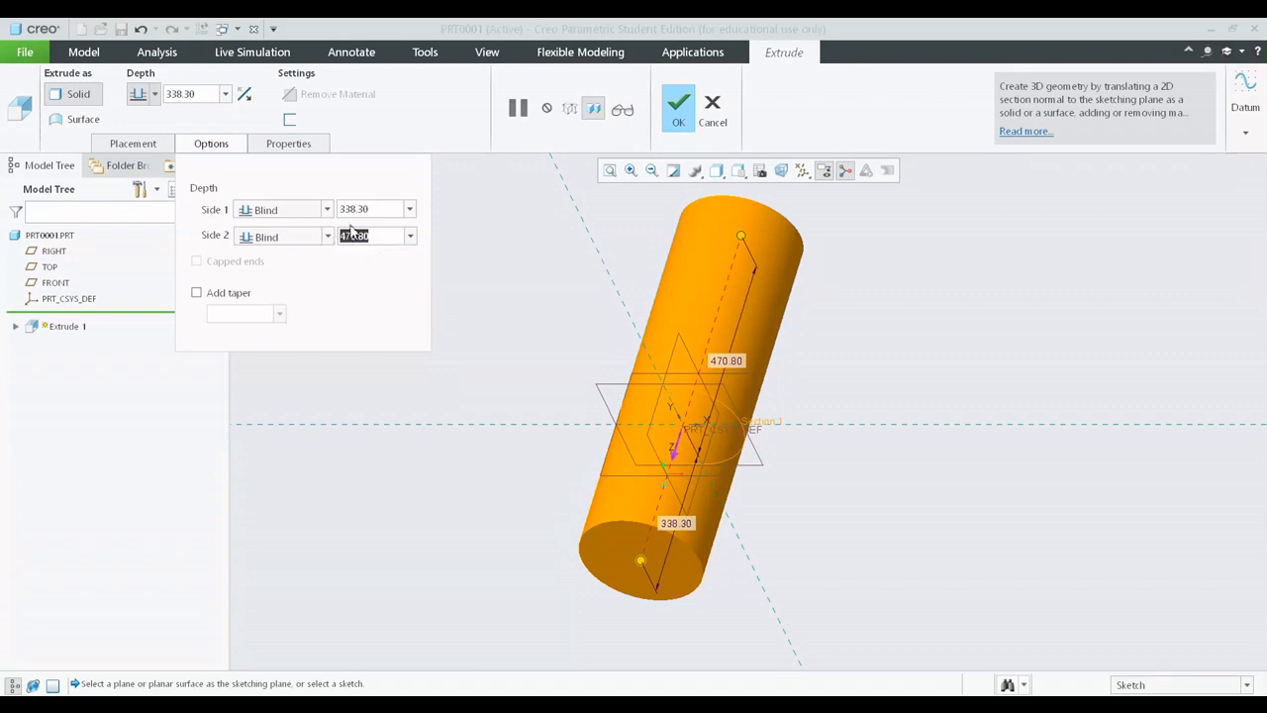
type("500")
key("Return")
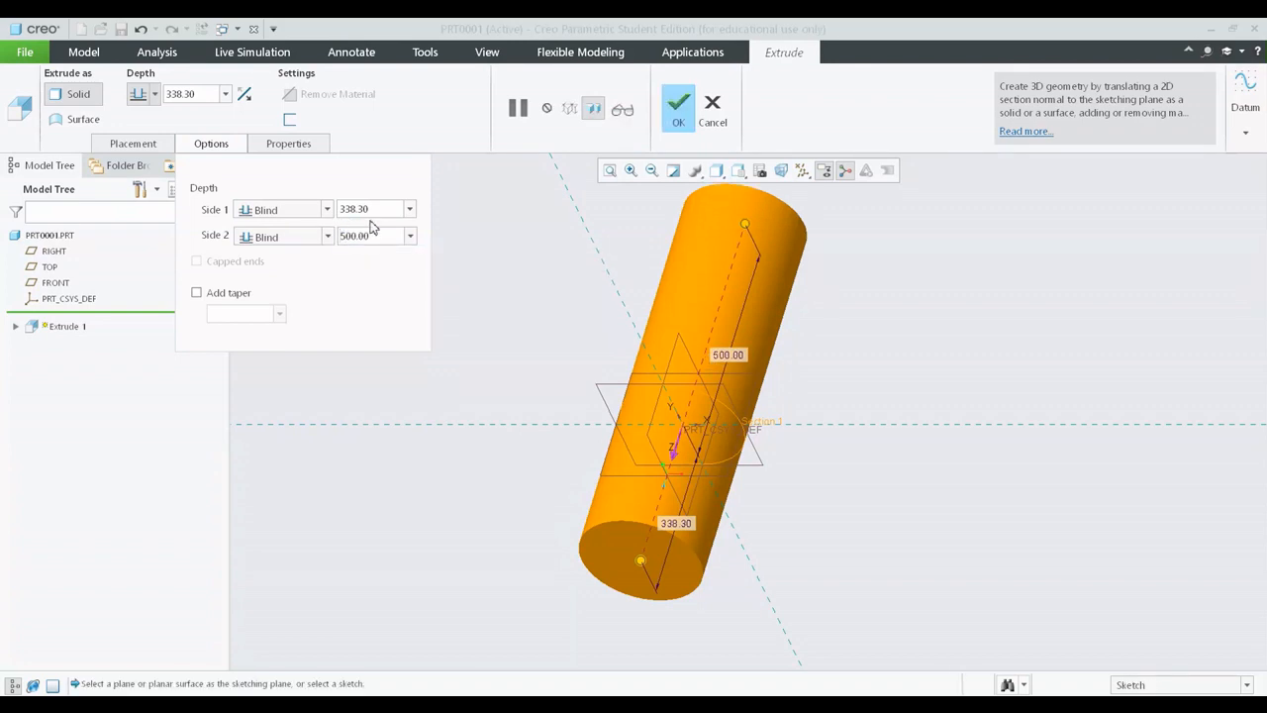
double_click(361, 210)
type("250")
key("Return")
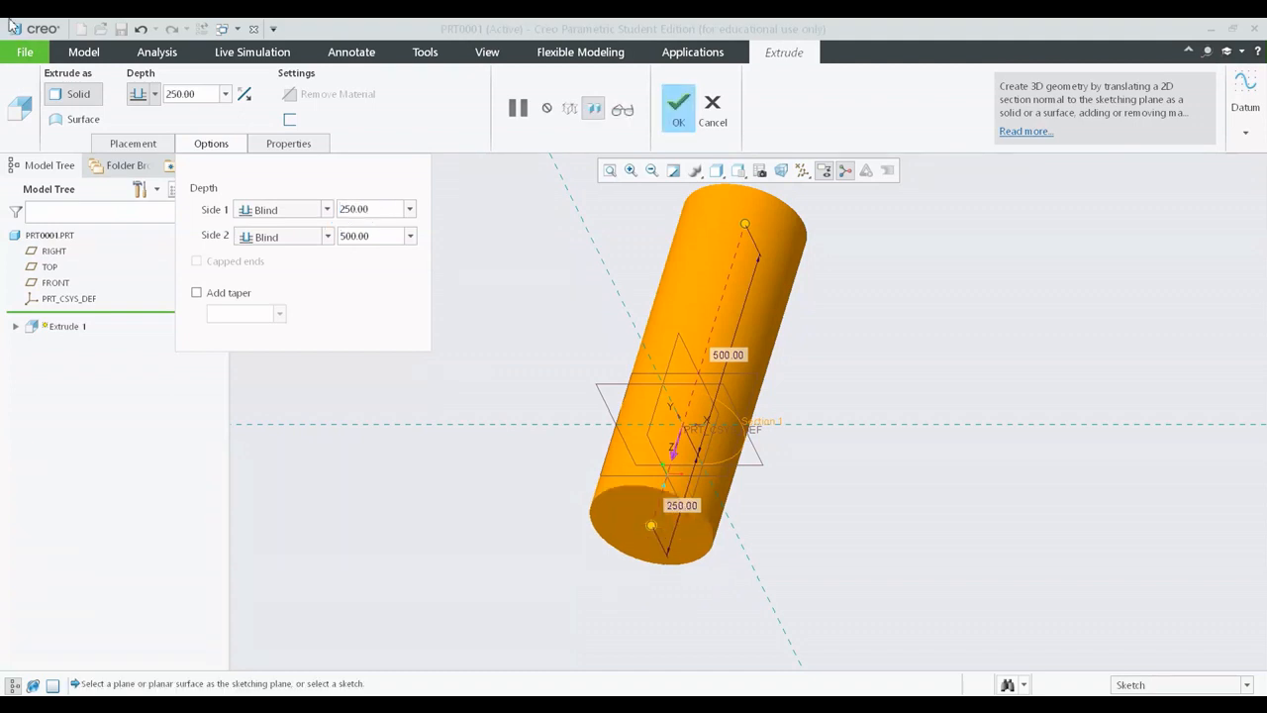